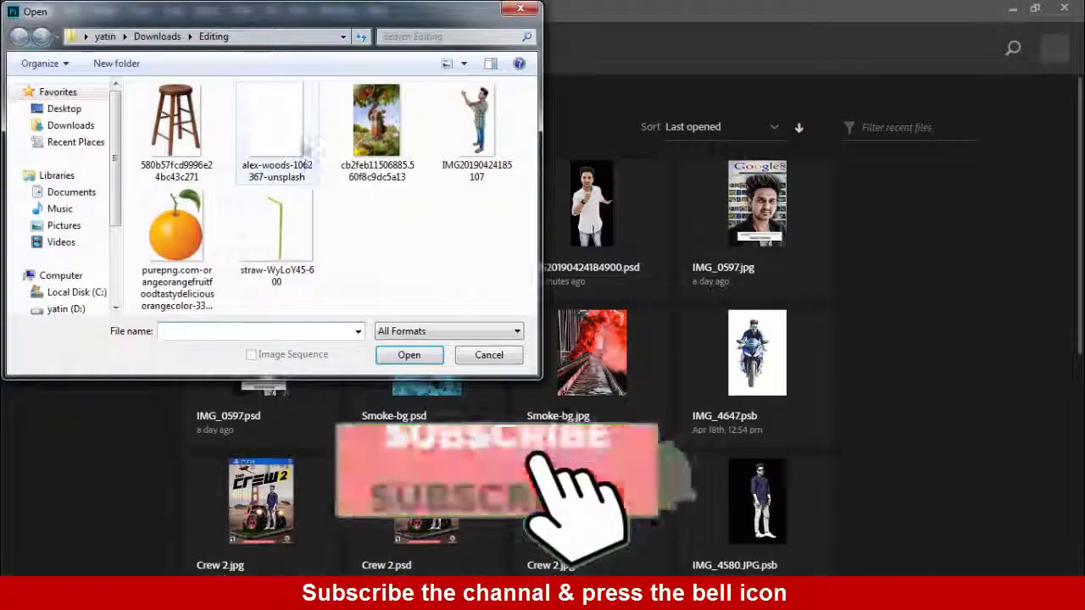
# Step: Open the blank alex-woods-1062367-unsplash image from Downloads > Editing
pyautogui.click(275, 131)
pyautogui.click(408, 354)
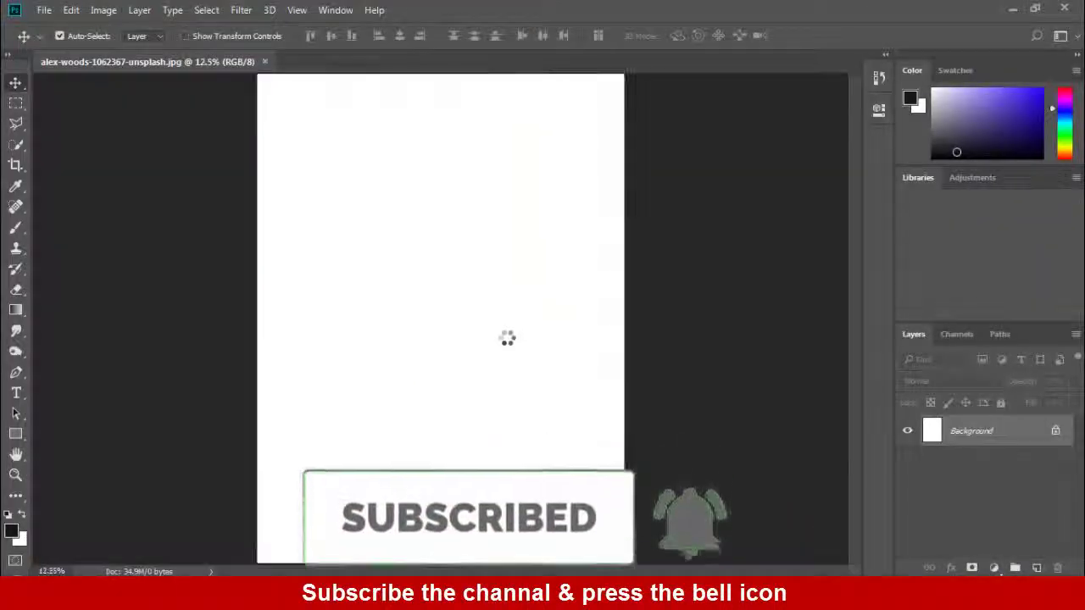
# Step: Embed the cb2feb orange-tree and carton image and stretch it to the full canvas height
pyautogui.click(44, 9)
pyautogui.click(84, 292)
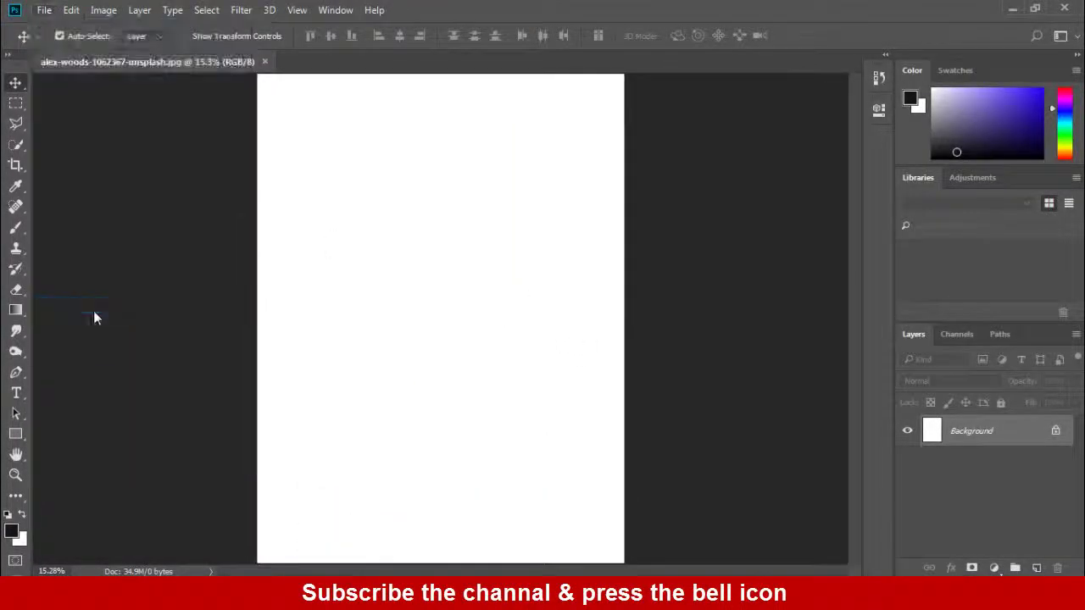
pyautogui.click(378, 127)
pyautogui.click(412, 353)
pyautogui.moveTo(385, 205)
pyautogui.mouseDown()
pyautogui.moveTo(284, 78)
pyautogui.moveTo(546, 119)
pyautogui.moveTo(628, 118)
pyautogui.mouseUp()
pyautogui.moveTo(443, 145); pyautogui.dragTo(446, 570)
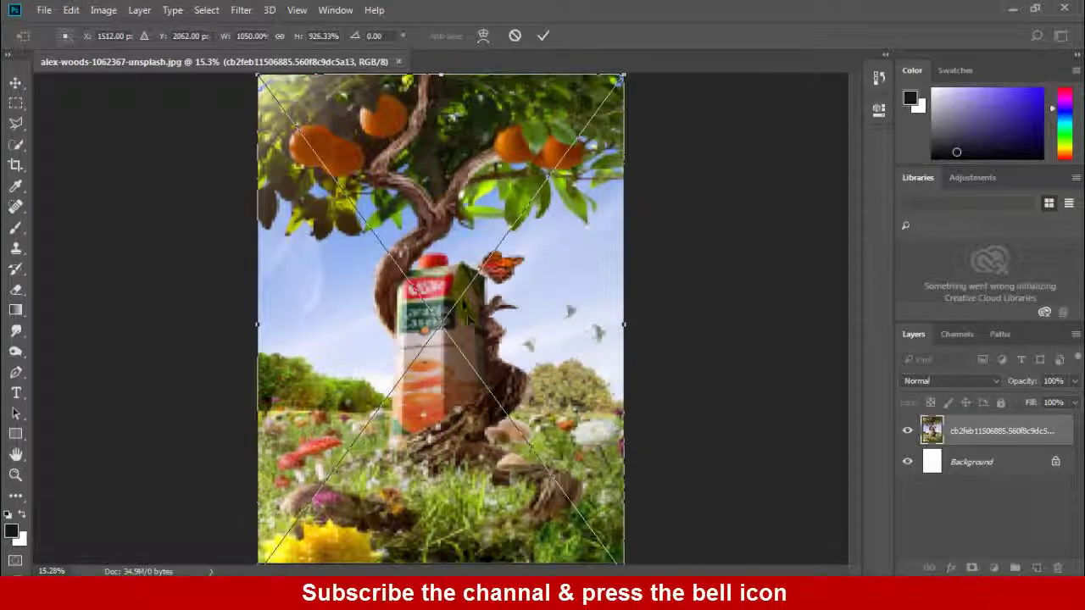
pyautogui.hotkey('ctrl', '-')
pyautogui.moveTo(441, 119); pyautogui.dragTo(441, 105)
# Step: Commit the placed image, then duplicate the tree-and-carton layer and rasterize the copy
pyautogui.press('Return')
pyautogui.hotkey('ctrl', 'j')
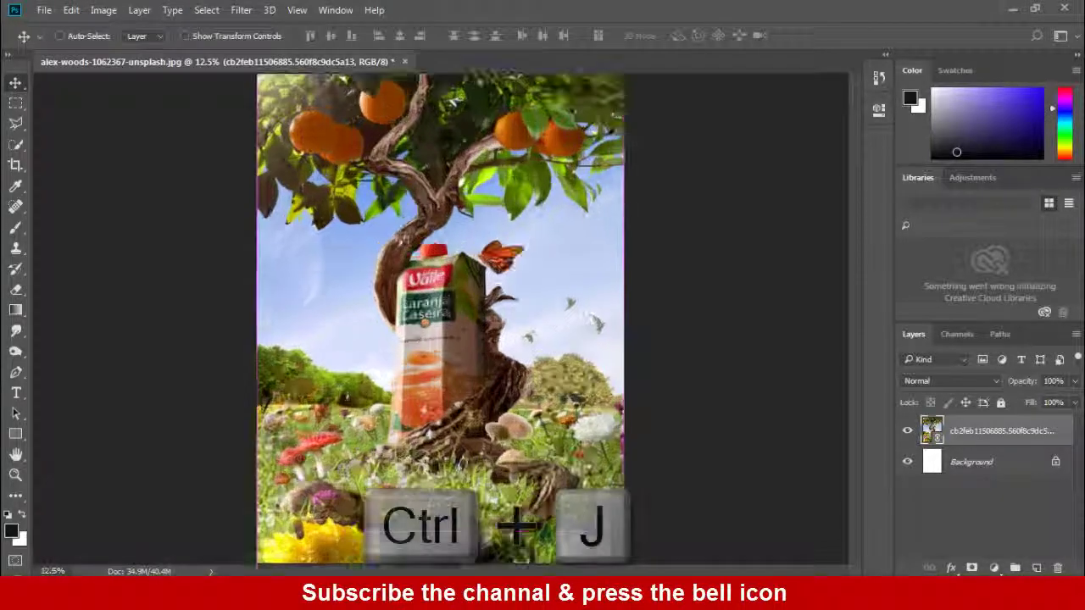
pyautogui.rightClick(983, 443)
pyautogui.click(708, 393)
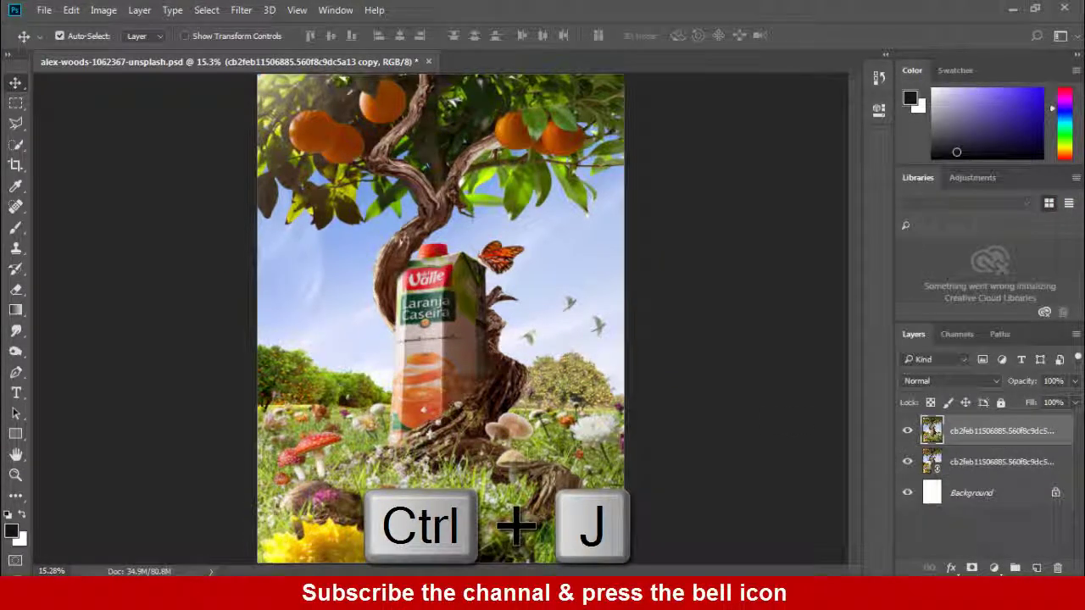
# Step: Darken the copy's top, left and bottom edges with soft brush strokes, then save
pyautogui.press('b')
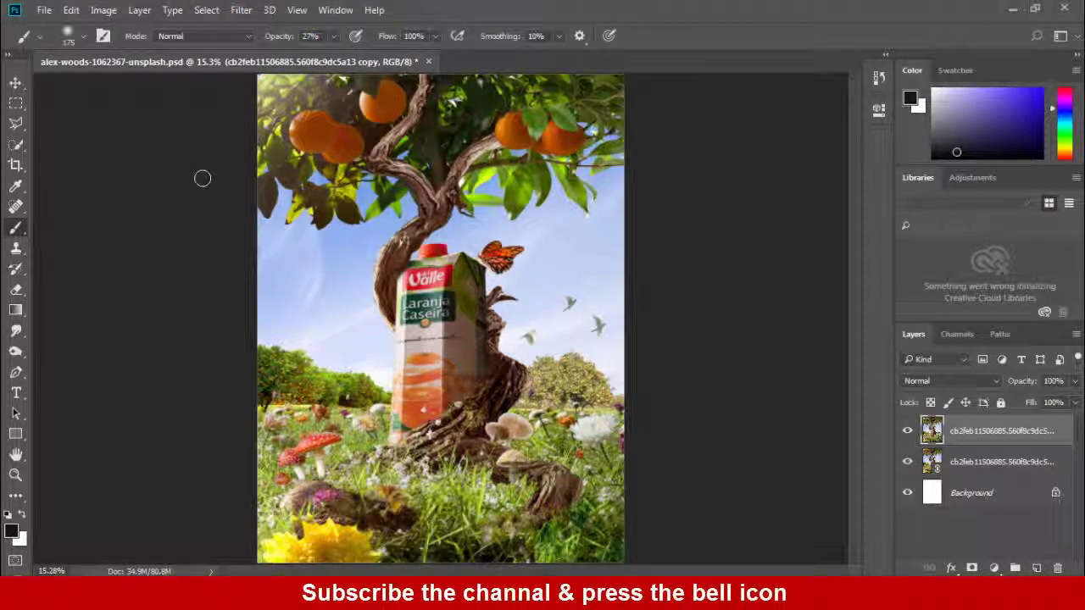
pyautogui.moveTo(278, 85); pyautogui.dragTo(282, 95)
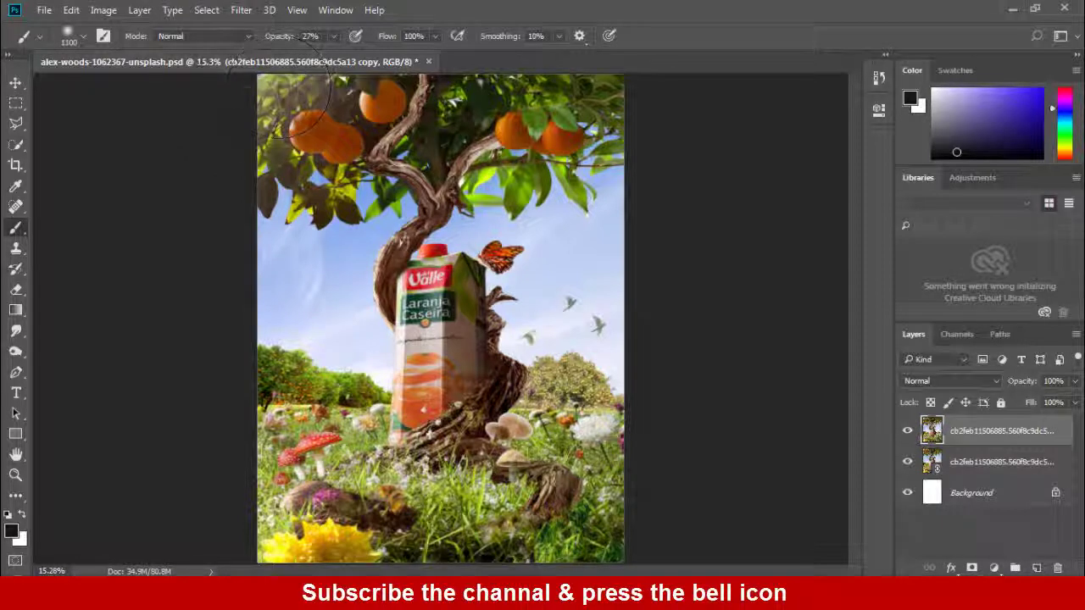
pyautogui.moveTo(204, 280)
pyautogui.mouseDown()
pyautogui.moveTo(389, 572)
pyautogui.moveTo(377, 61)
pyautogui.moveTo(305, 518)
pyautogui.mouseUp()
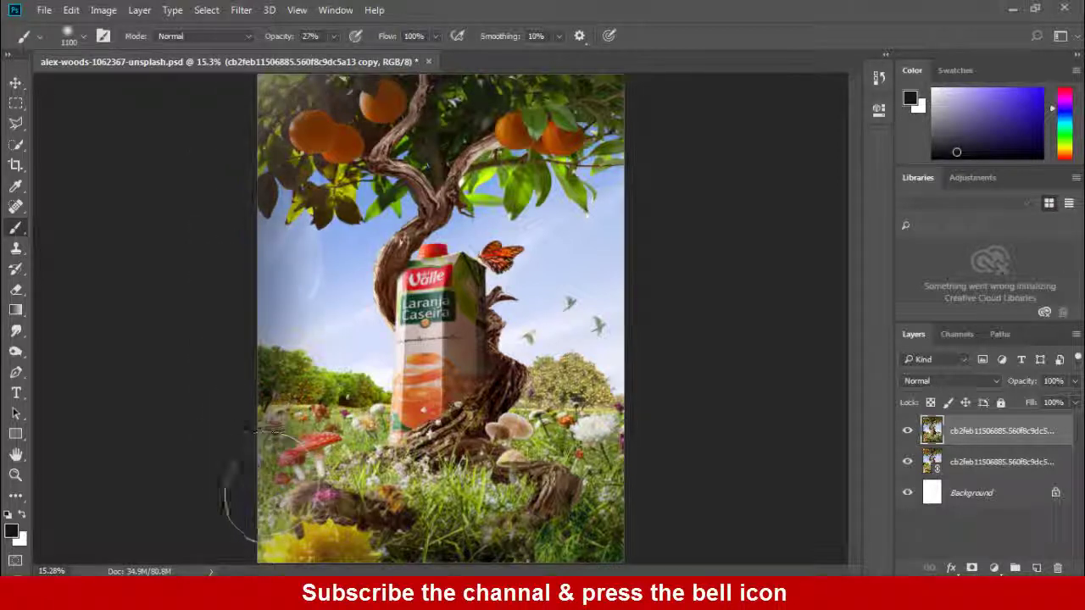
pyautogui.moveTo(309, 165); pyautogui.dragTo(289, 127)
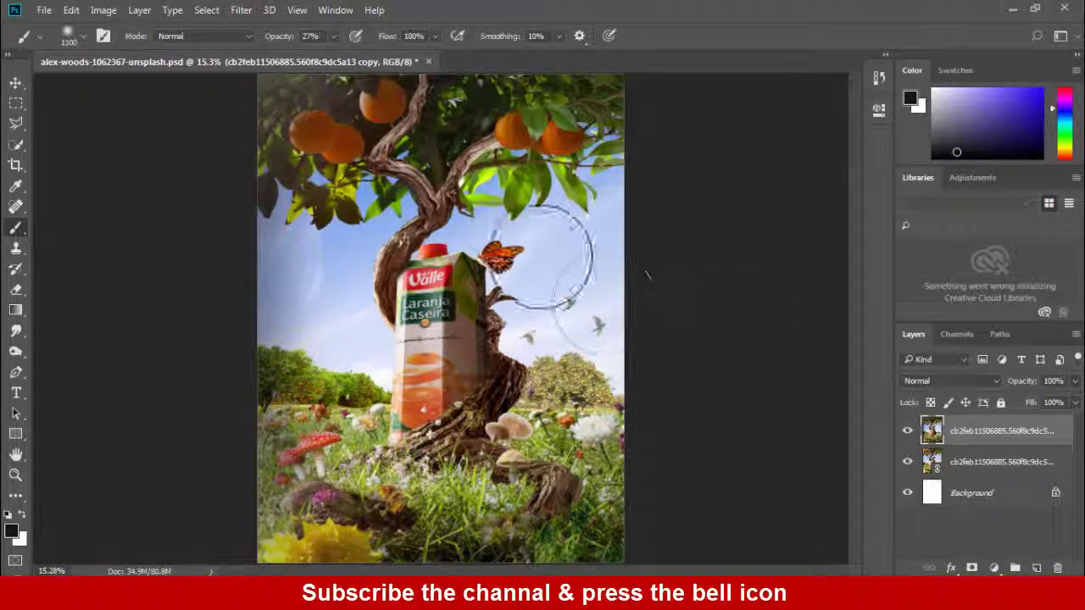
pyautogui.press('[')
pyautogui.press('[')
pyautogui.press('[')
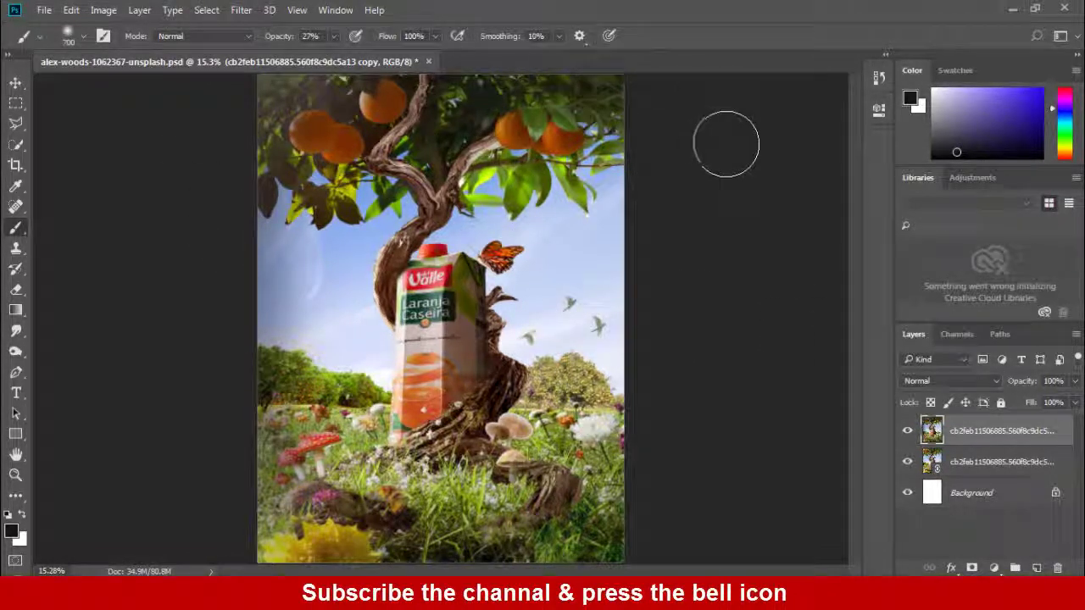
pyautogui.hotkey('ctrl', 's')
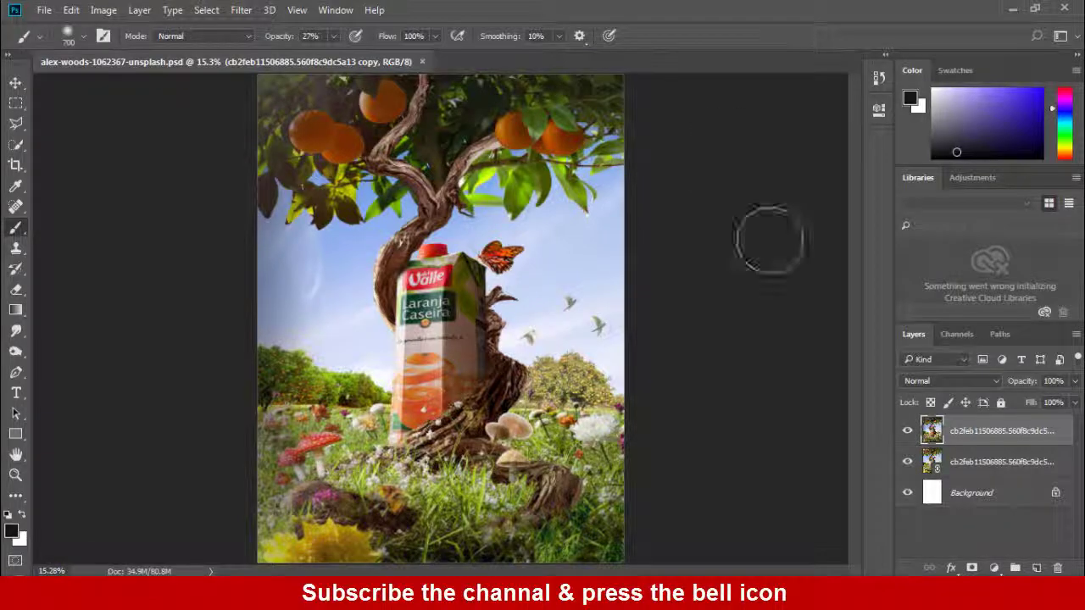
# Step: Place the wooden stool image linked from Editing, scaled to about half size at lower right
pyautogui.click(44, 9)
pyautogui.click(85, 294)
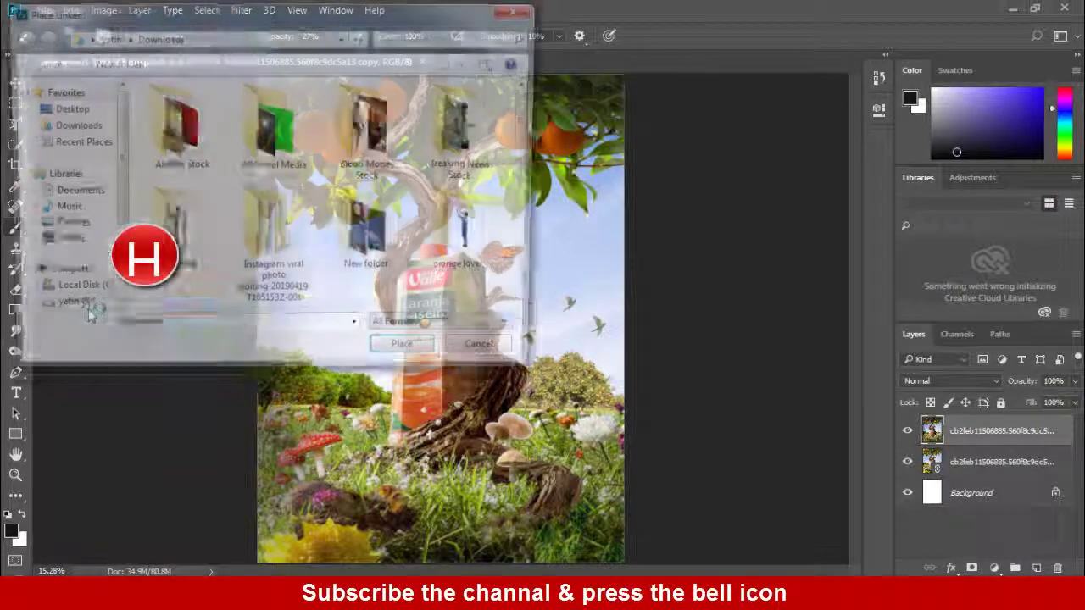
pyautogui.doubleClick(173, 242)
pyautogui.click(170, 119)
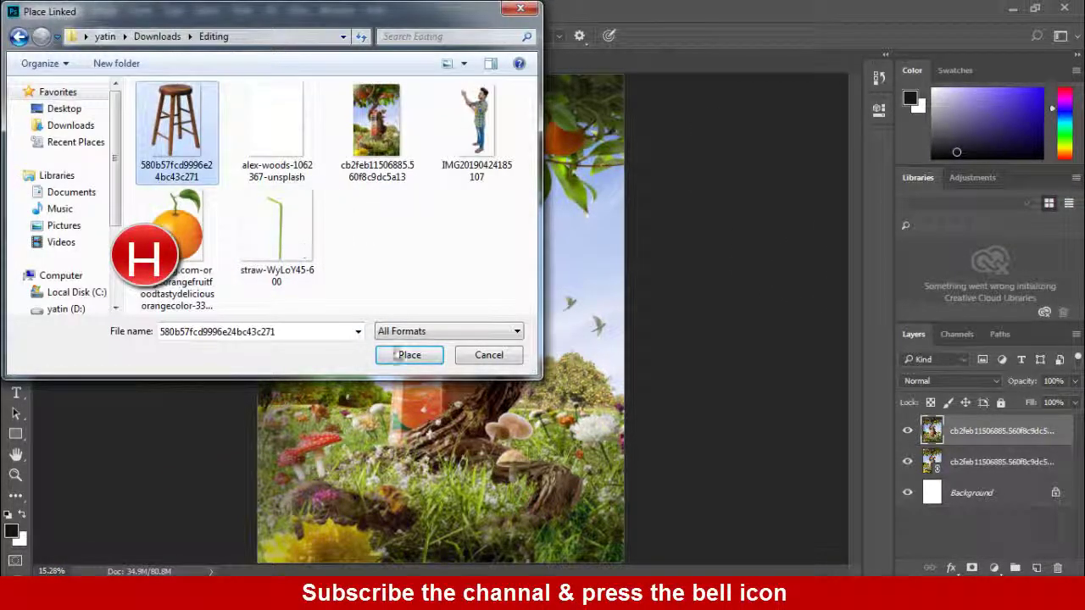
pyautogui.click(410, 354)
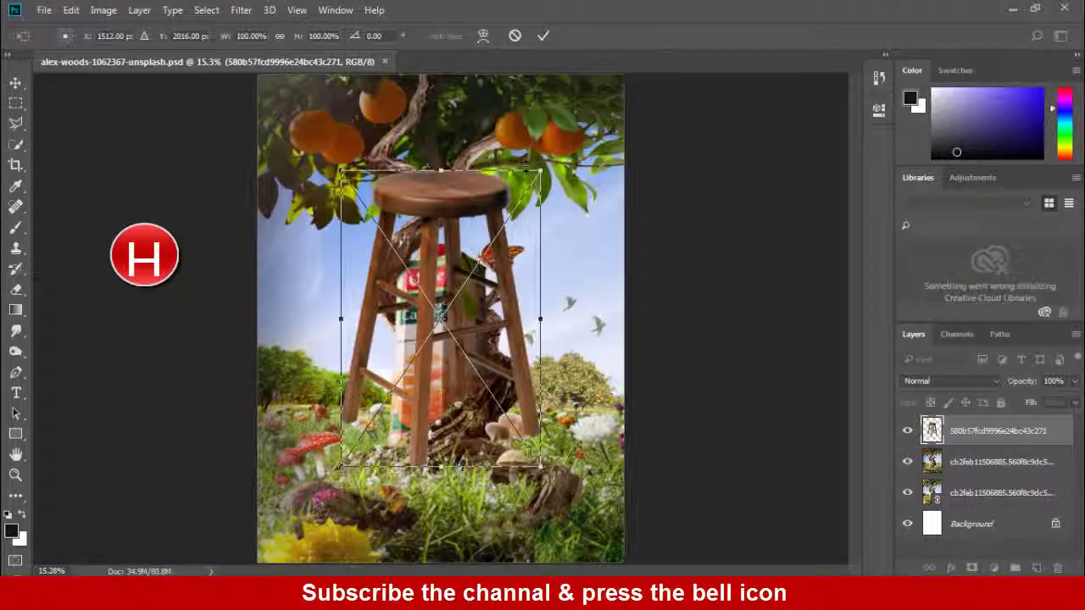
pyautogui.moveTo(540, 171); pyautogui.dragTo(508, 222)
pyautogui.moveTo(474, 280); pyautogui.dragTo(577, 433)
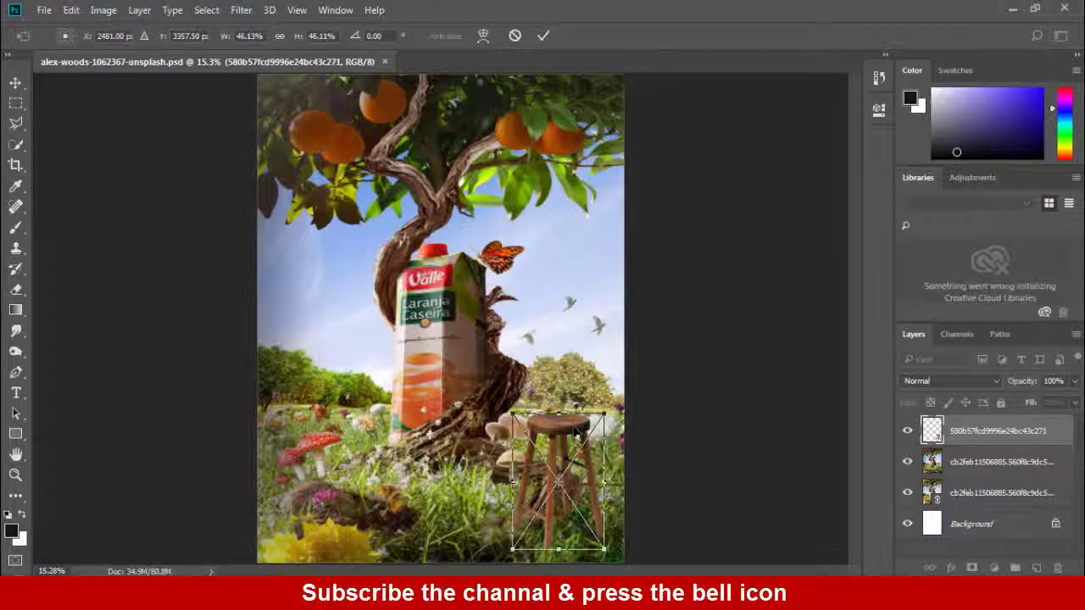
# Step: Fine-tune the stool's position down into the grass beside the roots and commit it
pyautogui.hotkey('ctrl', '+')
pyautogui.hotkey('ctrl', '+')
pyautogui.hotkey('ctrl', '+')
pyautogui.moveTo(661, 559)
pyautogui.mouseDown()
pyautogui.moveTo(600, 390)
pyautogui.moveTo(597, 424)
pyautogui.mouseUp()
pyautogui.moveTo(626, 177); pyautogui.dragTo(636, 160)
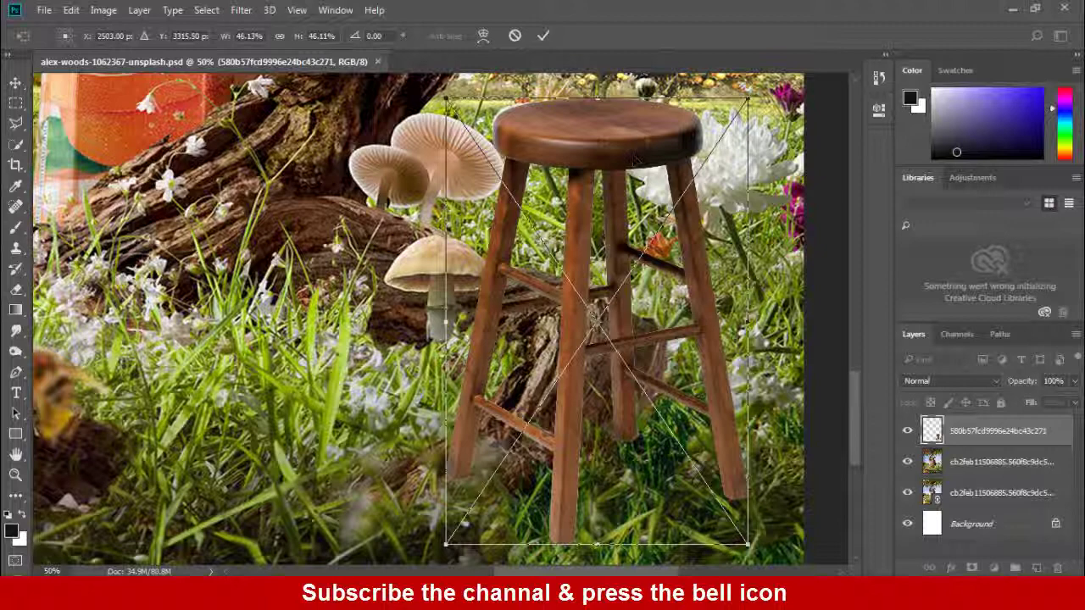
pyautogui.moveTo(622, 226); pyautogui.dragTo(634, 198)
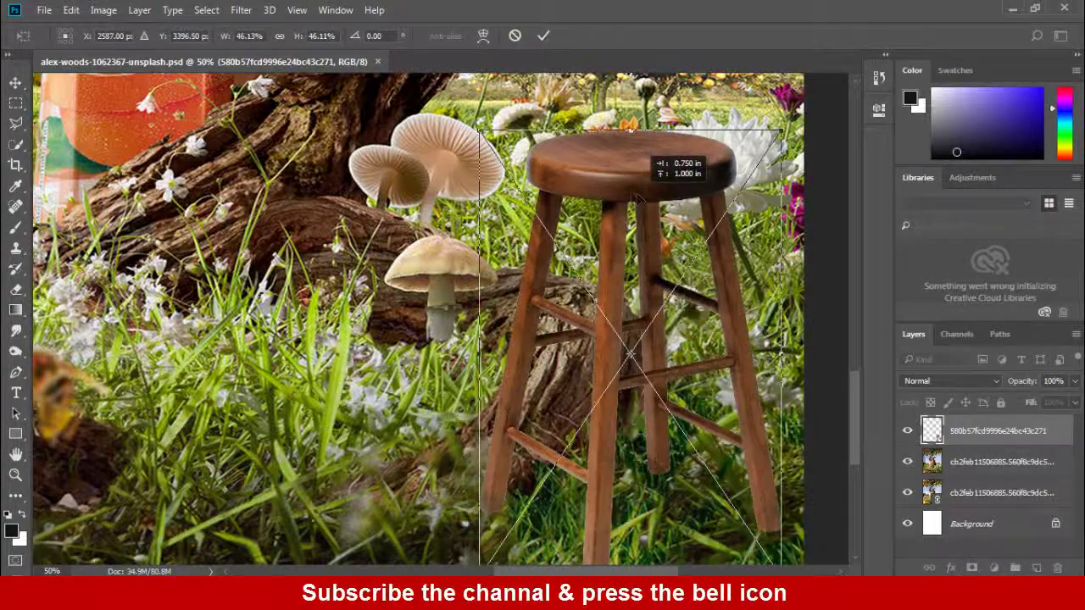
pyautogui.press('Return')
pyautogui.press('b')
pyautogui.hotkey('ctrl', '0')
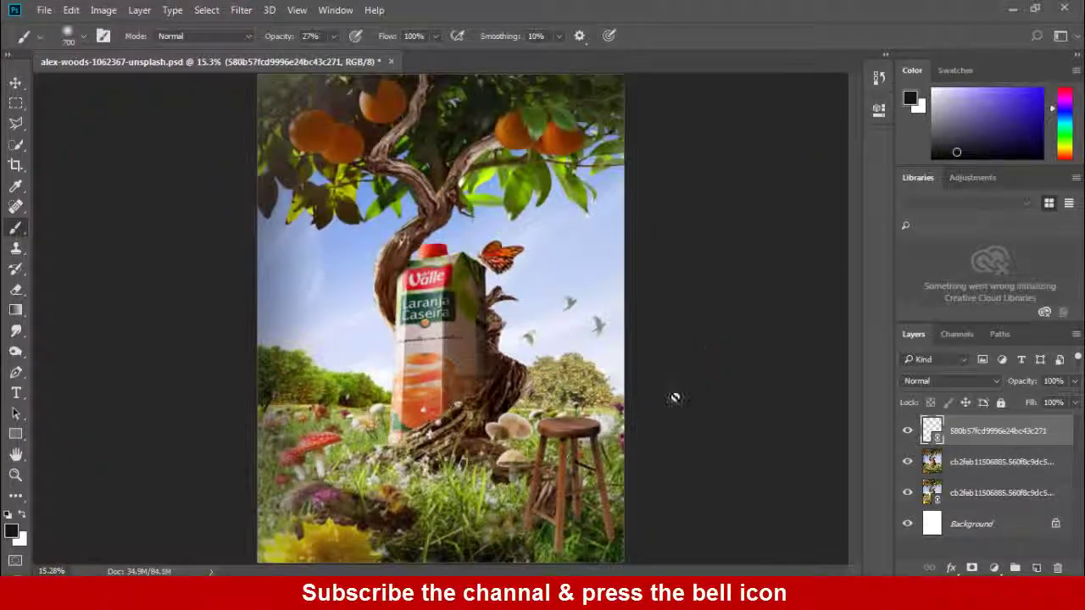
# Step: Zoom in on the stool and add a white layer mask to its layer
pyautogui.hotkey('ctrl', '+')
pyautogui.hotkey('ctrl', '+')
pyautogui.hotkey('ctrl', '+')
pyautogui.moveTo(688, 496); pyautogui.dragTo(621, 395)
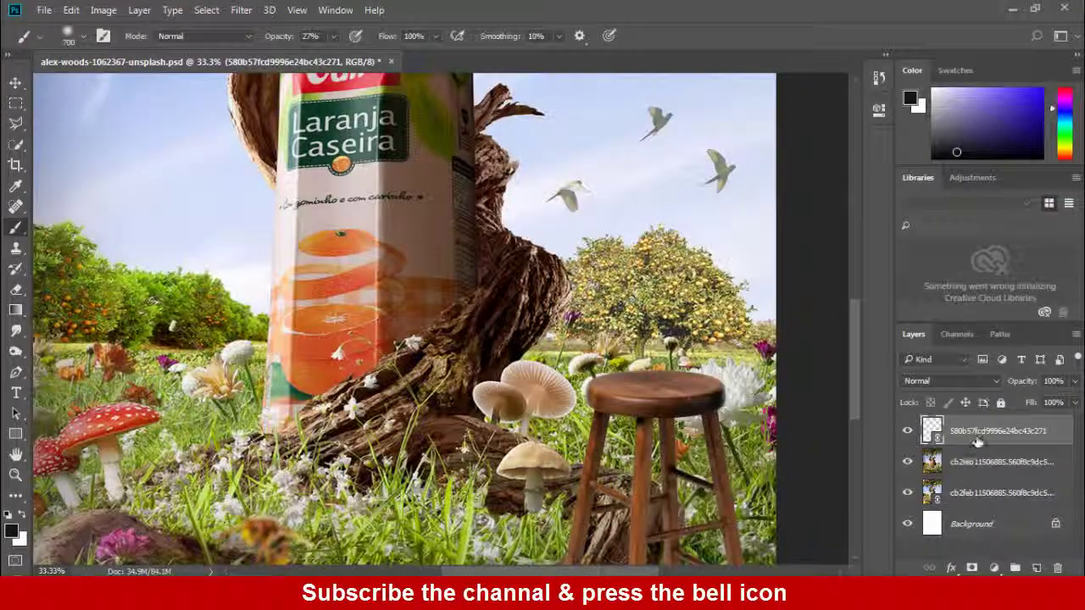
pyautogui.rightClick(977, 430)
pyautogui.click(972, 569)
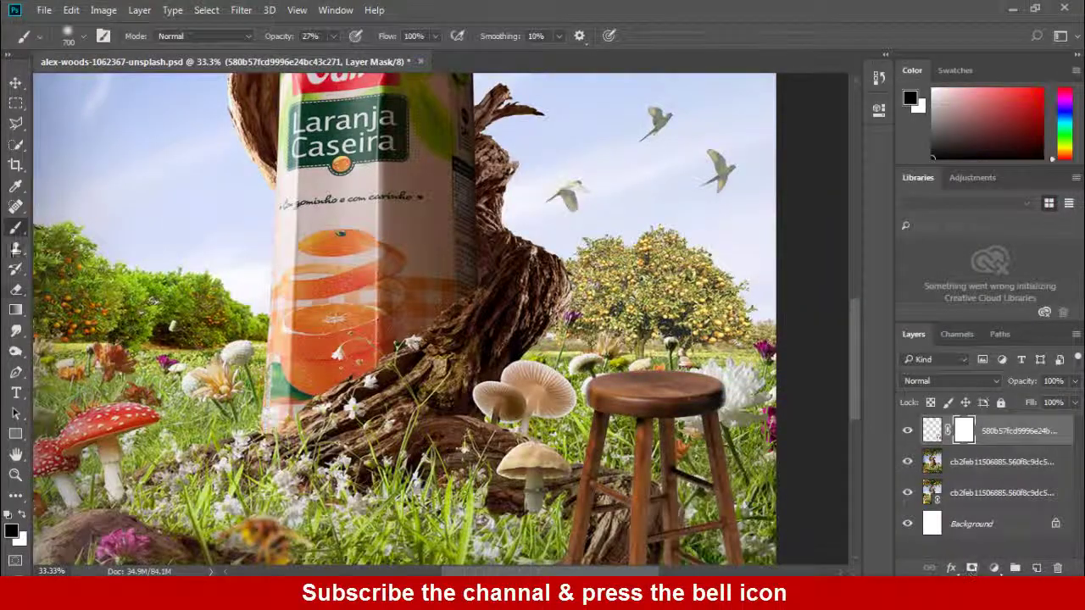
pyautogui.scroll(-2, 512, 428)
pyautogui.scroll(-4, 568, 387)
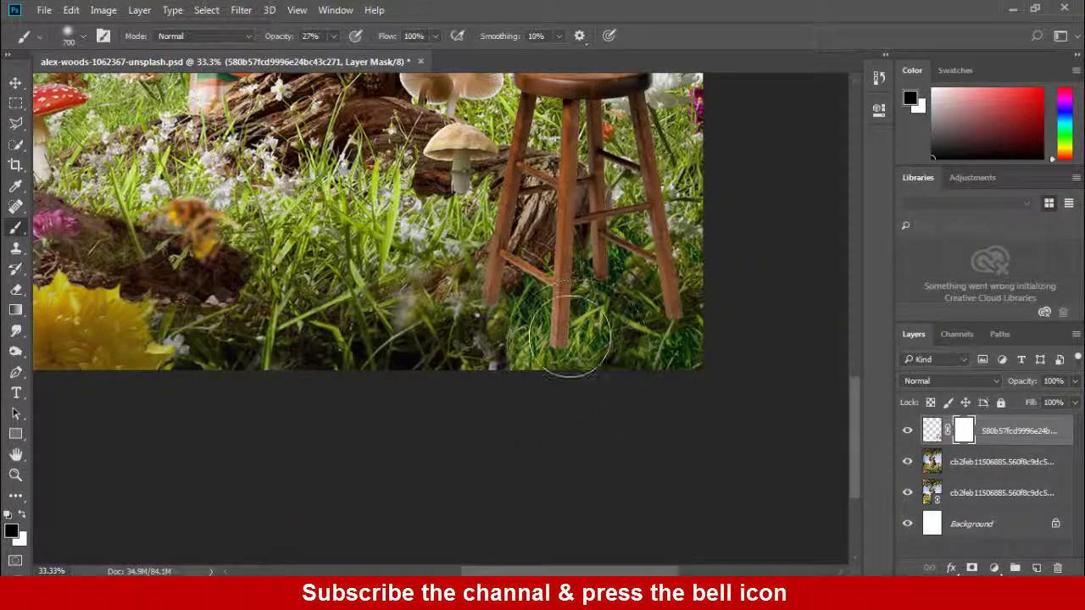
# Step: Use a smaller brush and frame the stool's leg bottoms by the mushroom for masking
pyautogui.press('[')
pyautogui.press('[')
pyautogui.press('[')
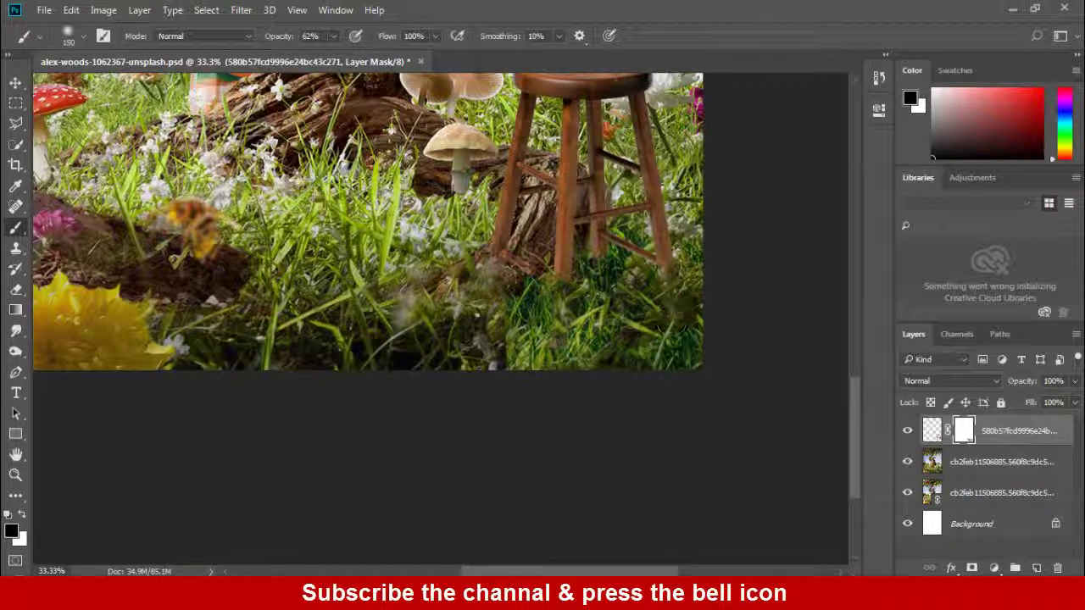
pyautogui.hotkey('ctrl', '0')
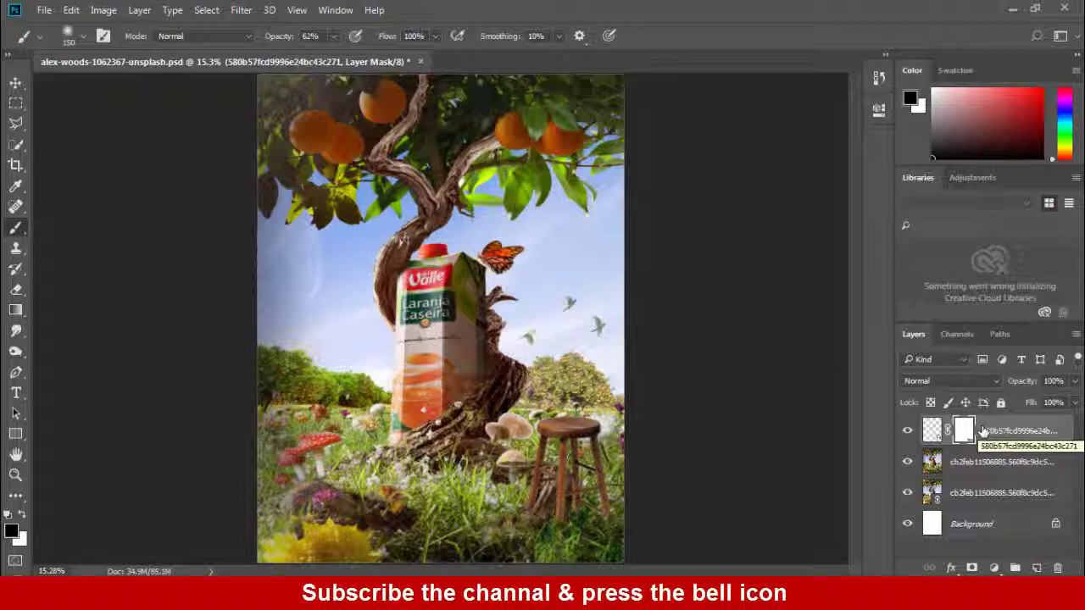
pyautogui.hotkey('ctrl', '+')
pyautogui.hotkey('ctrl', '+')
pyautogui.hotkey('ctrl', '+')
pyautogui.hotkey('ctrl', '+')
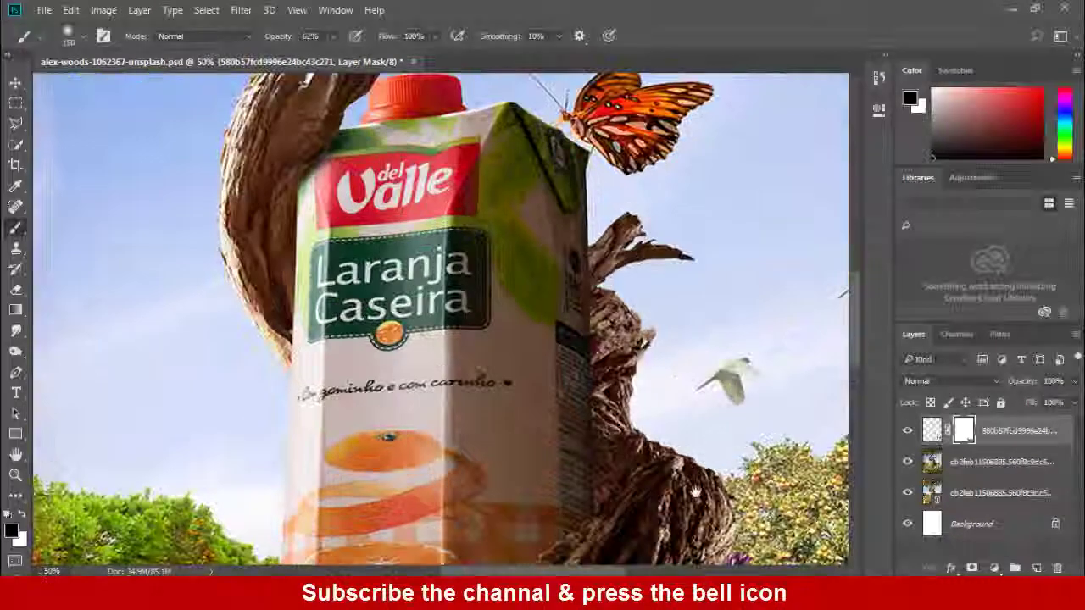
pyautogui.scroll(-10, 695, 490)
pyautogui.scroll(-5, 670, 356)
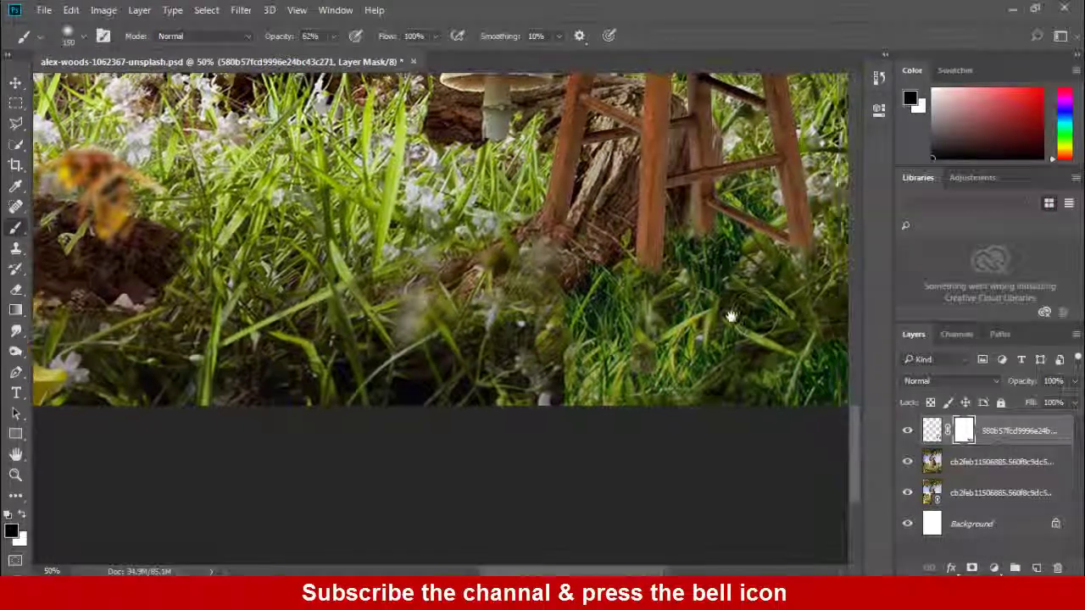
pyautogui.moveTo(767, 318); pyautogui.dragTo(714, 341)
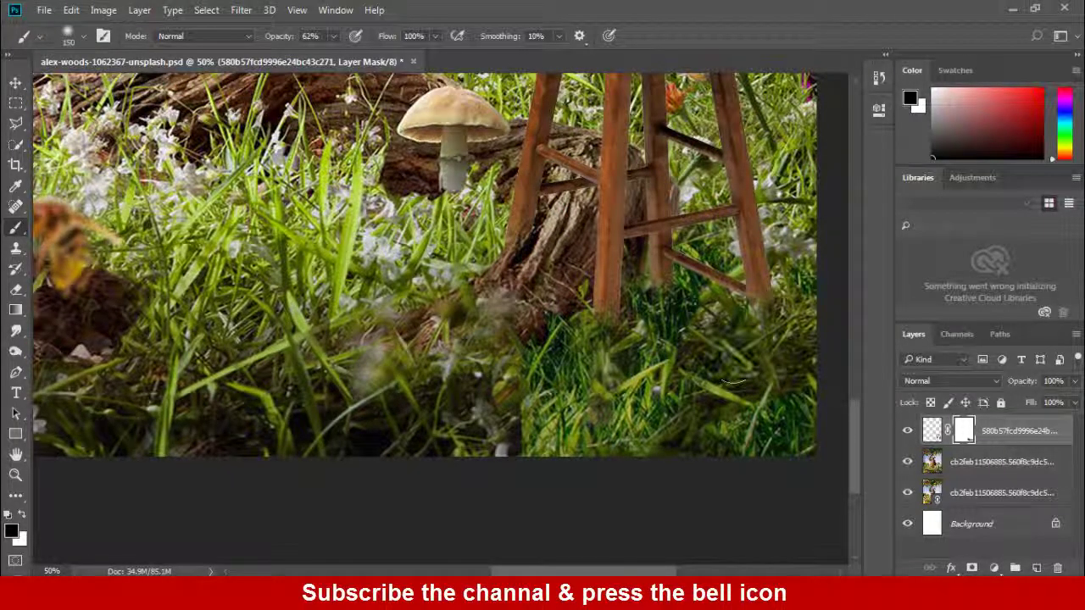
# Step: Apply the stool's mask, load its outline, and paint a low-opacity shadow around the legs
pyautogui.rightClick(962, 433)
pyautogui.click(954, 313)
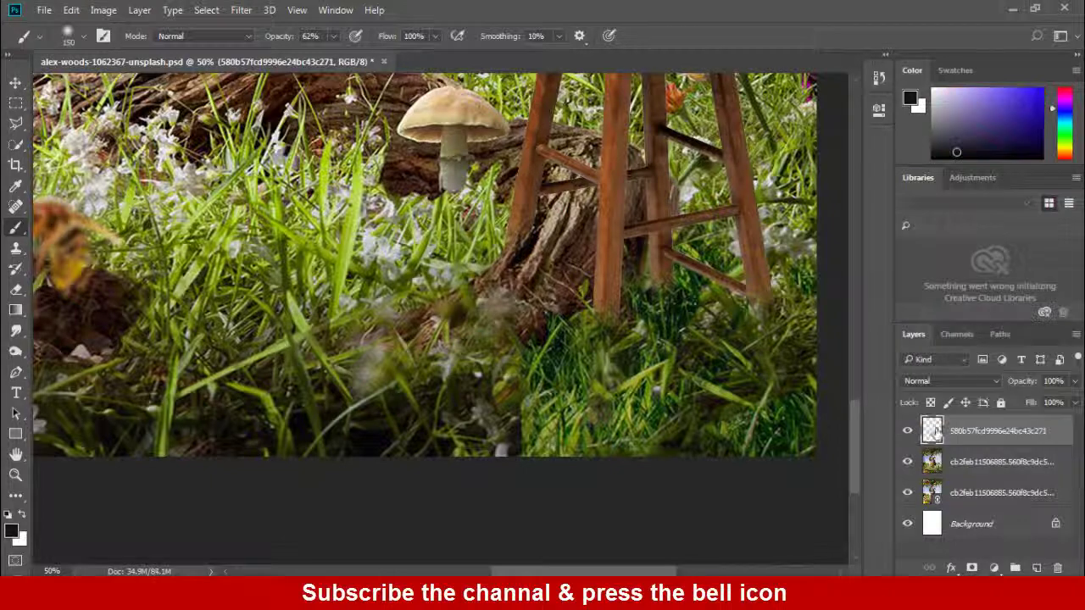
pyautogui.keyDown('ctrl'); pyautogui.click(933, 430); pyautogui.keyUp('ctrl')
pyautogui.moveTo(594, 255); pyautogui.dragTo(536, 305)
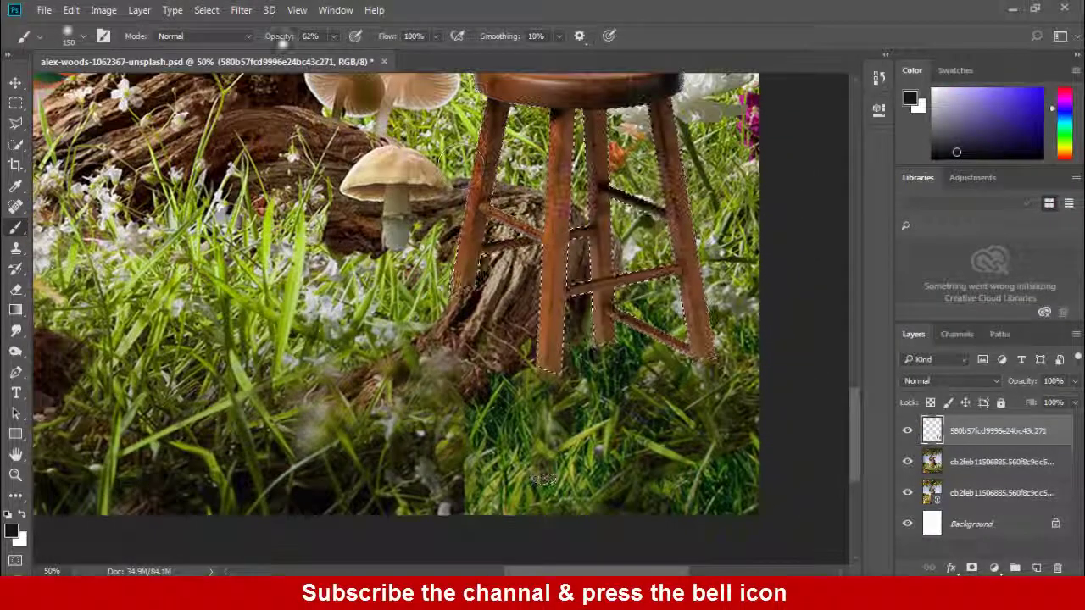
pyautogui.moveTo(287, 37); pyautogui.dragTo(262, 40)
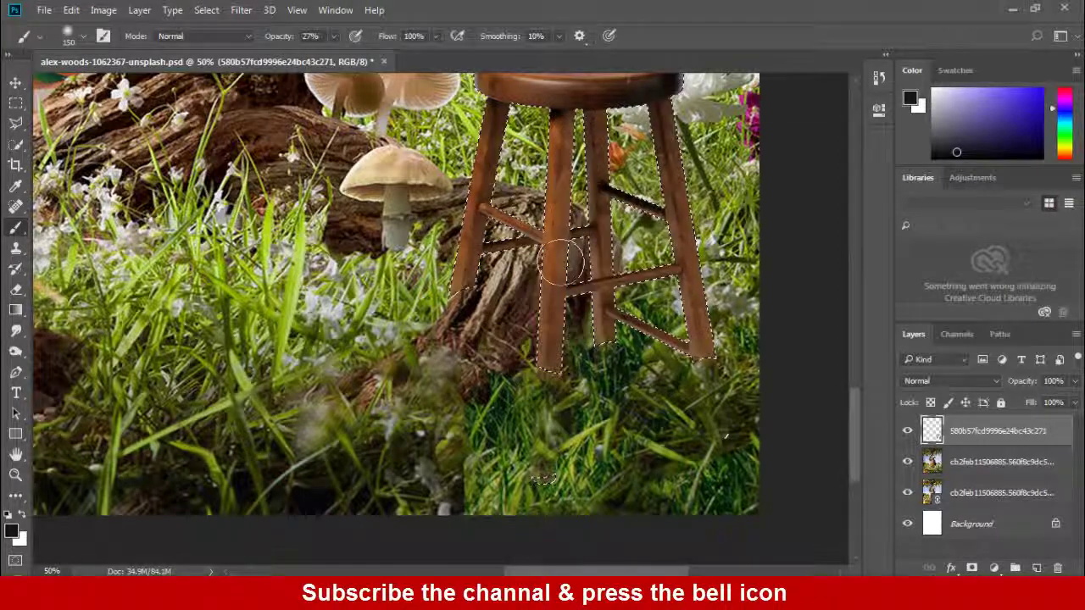
pyautogui.moveTo(609, 364); pyautogui.dragTo(478, 216)
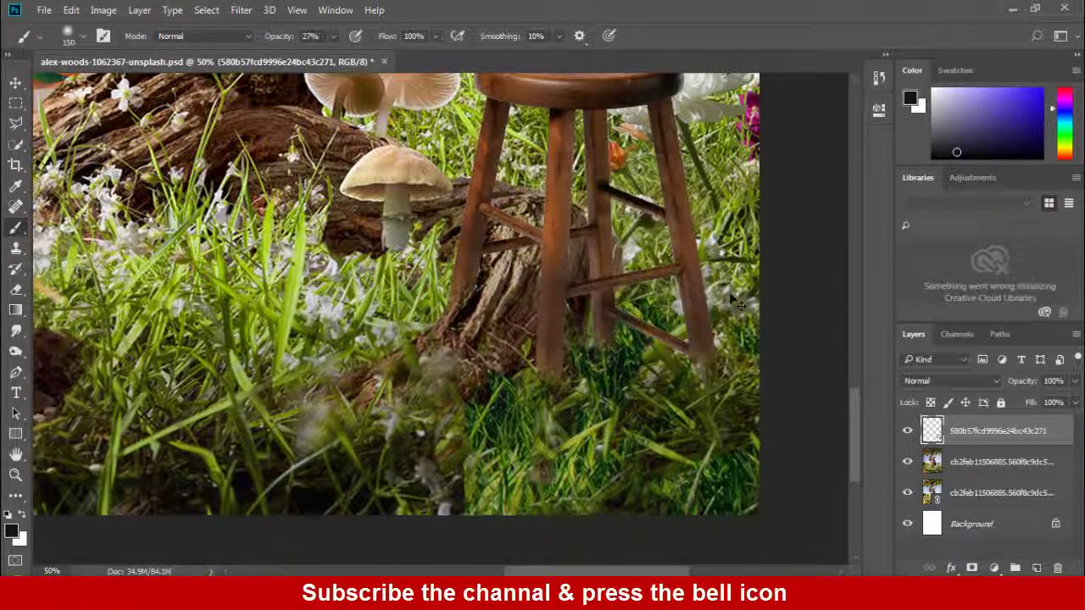
pyautogui.hotkey('ctrl', '0')
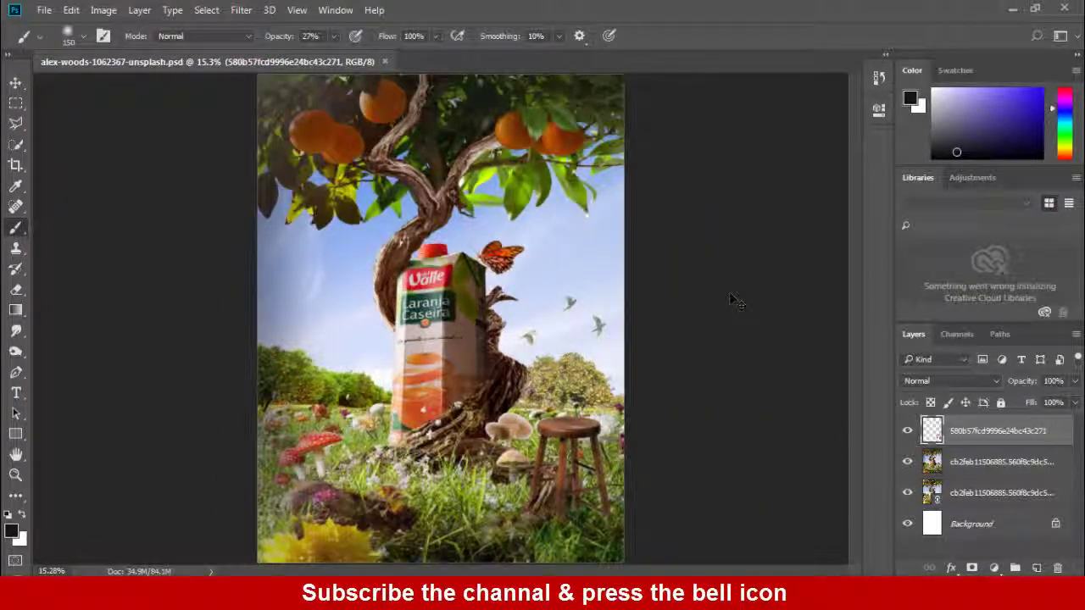
# Step: Place the orange PNG linked, enlarged and positioned among the tree's upper-left branches
pyautogui.click(44, 9)
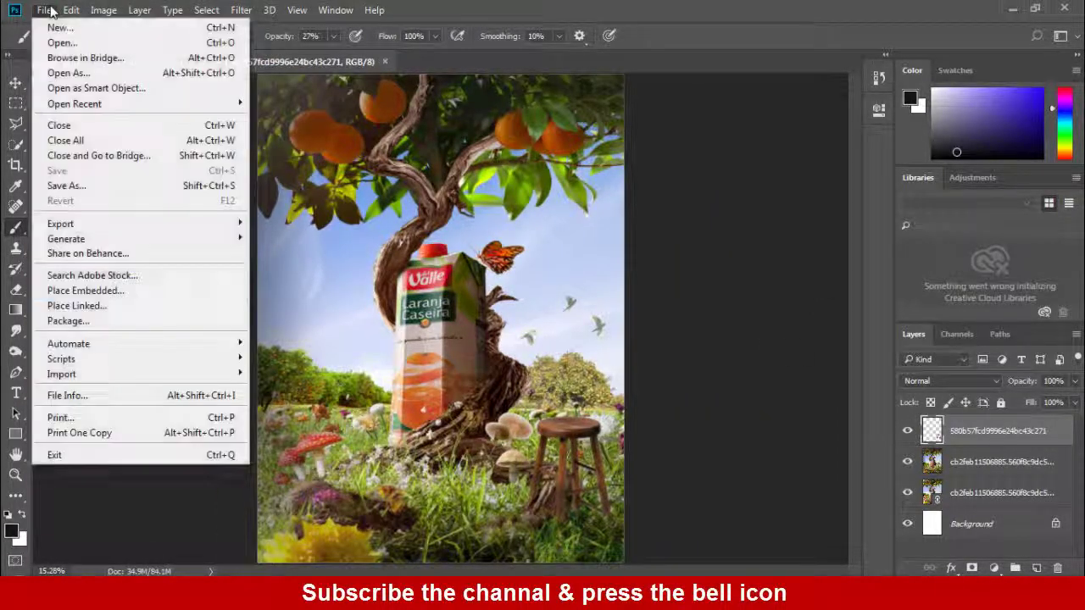
pyautogui.click(81, 302)
pyautogui.click(177, 246)
pyautogui.click(385, 356)
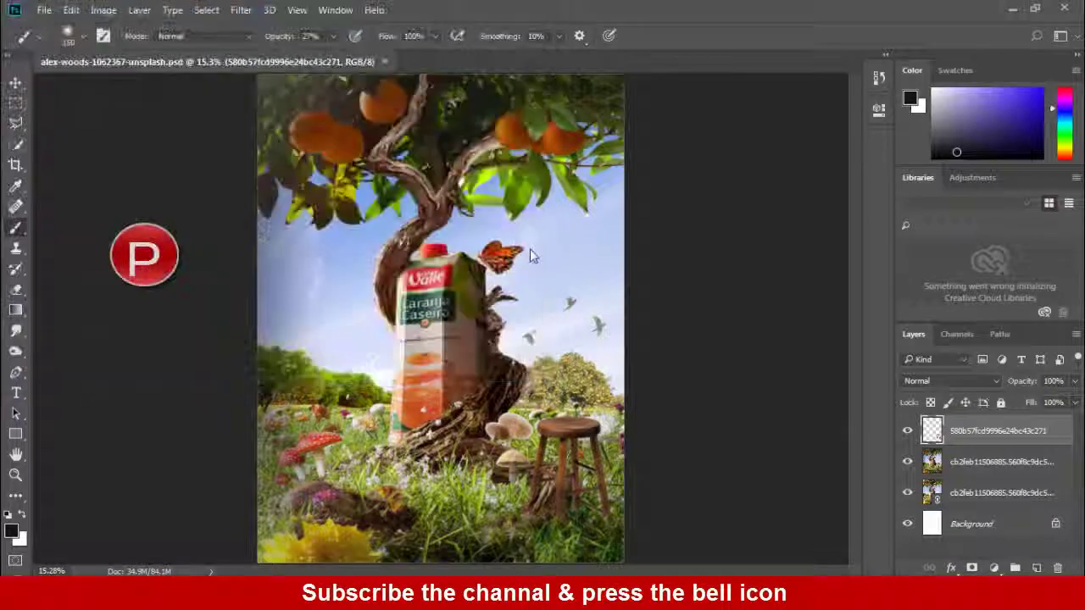
pyautogui.moveTo(500, 370); pyautogui.dragTo(520, 403)
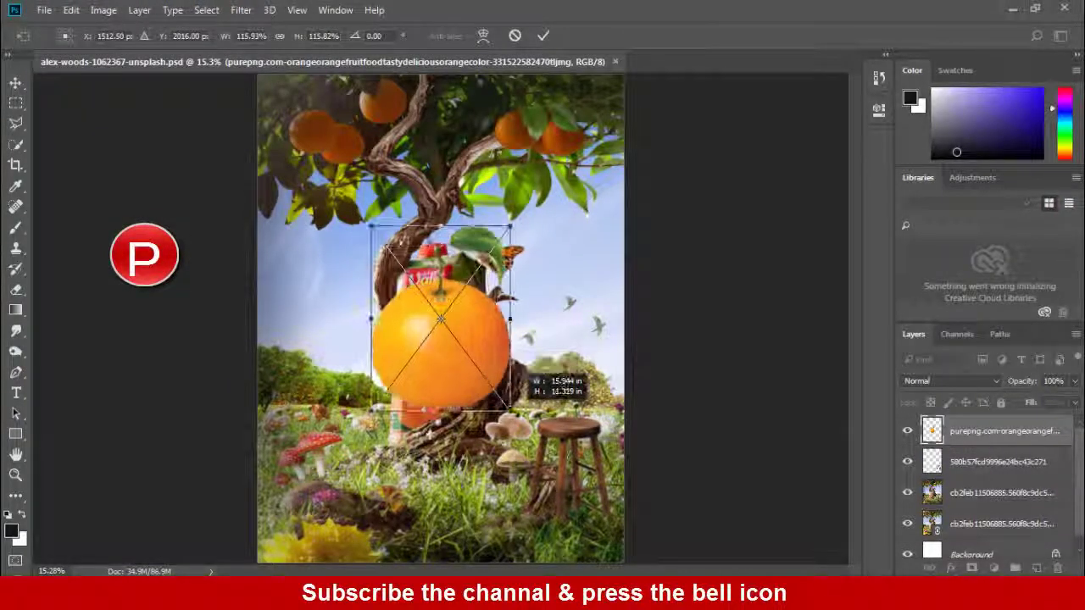
pyautogui.moveTo(451, 264)
pyautogui.mouseDown()
pyautogui.moveTo(398, 117)
pyautogui.moveTo(433, 150)
pyautogui.mouseUp()
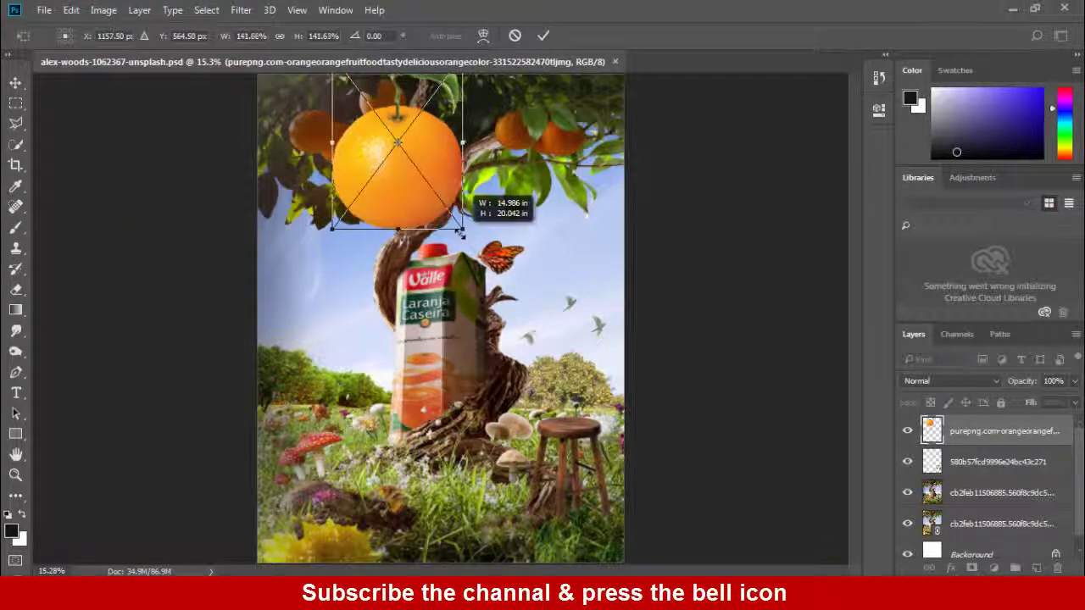
pyautogui.moveTo(471, 236); pyautogui.dragTo(454, 223)
pyautogui.moveTo(440, 163)
pyautogui.mouseDown()
pyautogui.moveTo(440, 154)
pyautogui.moveTo(408, 166)
pyautogui.mouseUp()
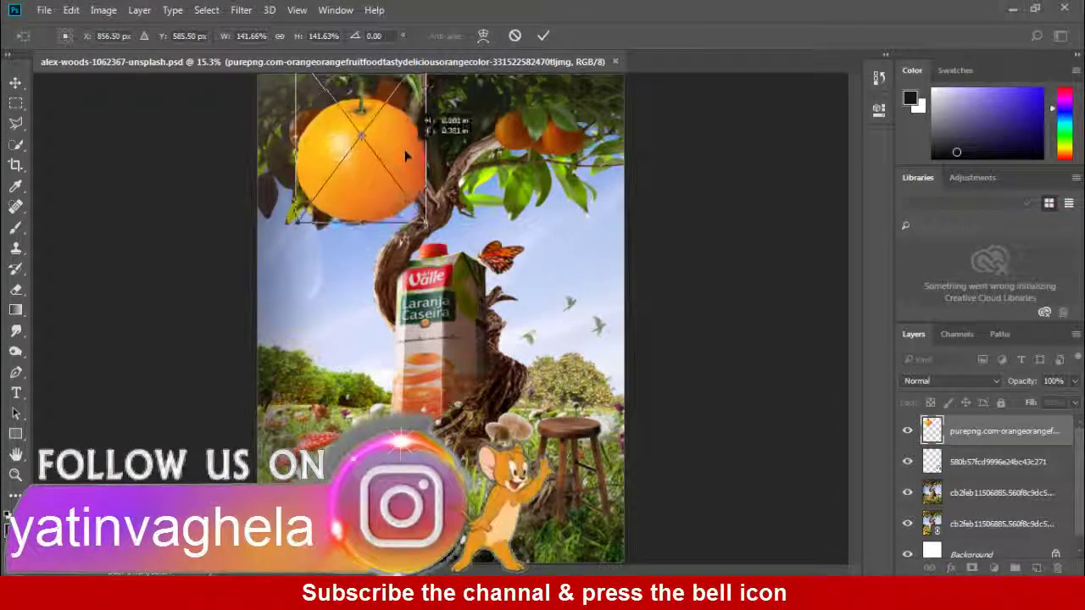
pyautogui.press('Return')
pyautogui.press('o')
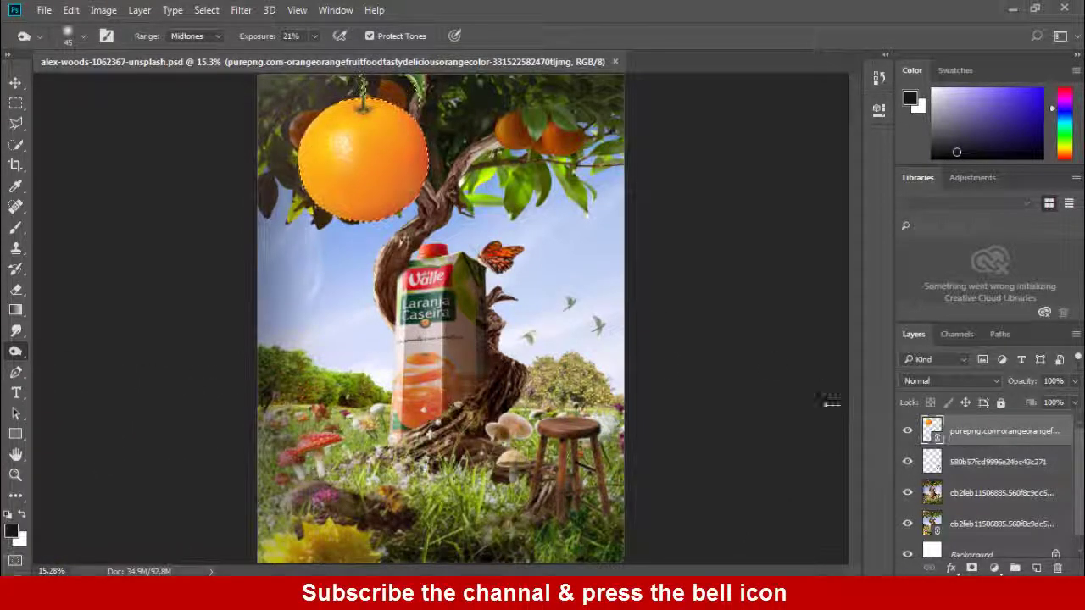
# Step: Embed the linked orange layer and paint faint large soft-brush shading on its left side
pyautogui.click(15, 227)
pyautogui.rightClick(952, 431)
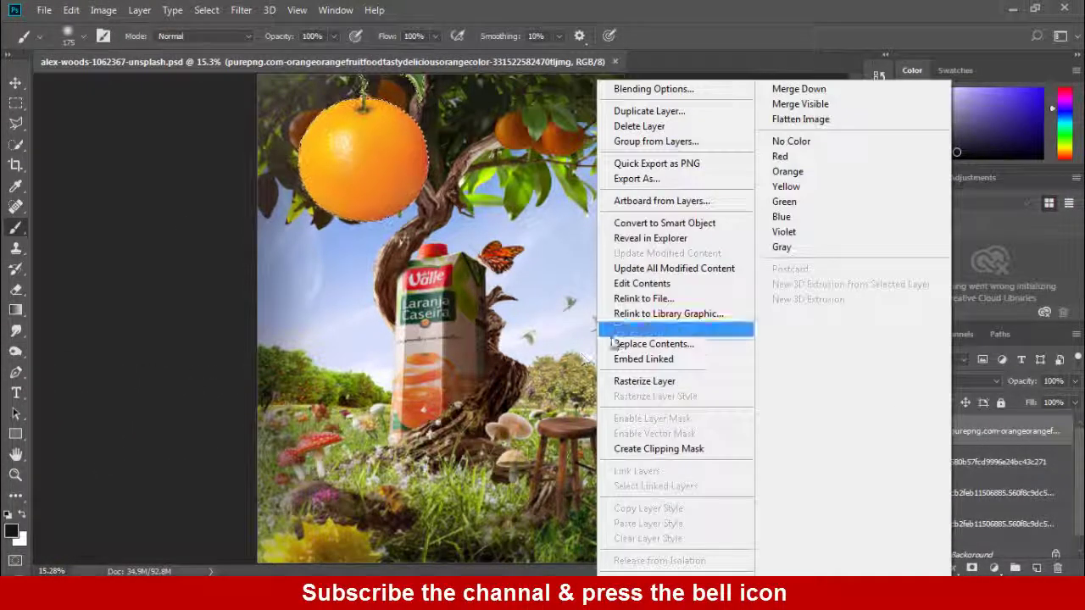
pyautogui.click(638, 382)
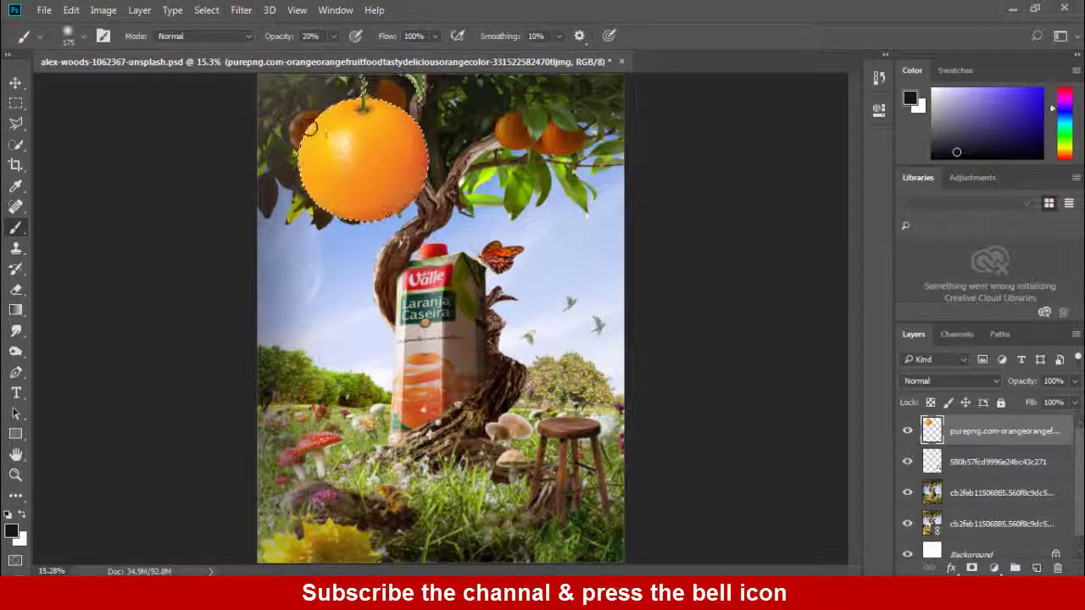
pyautogui.press(']')
pyautogui.press(']')
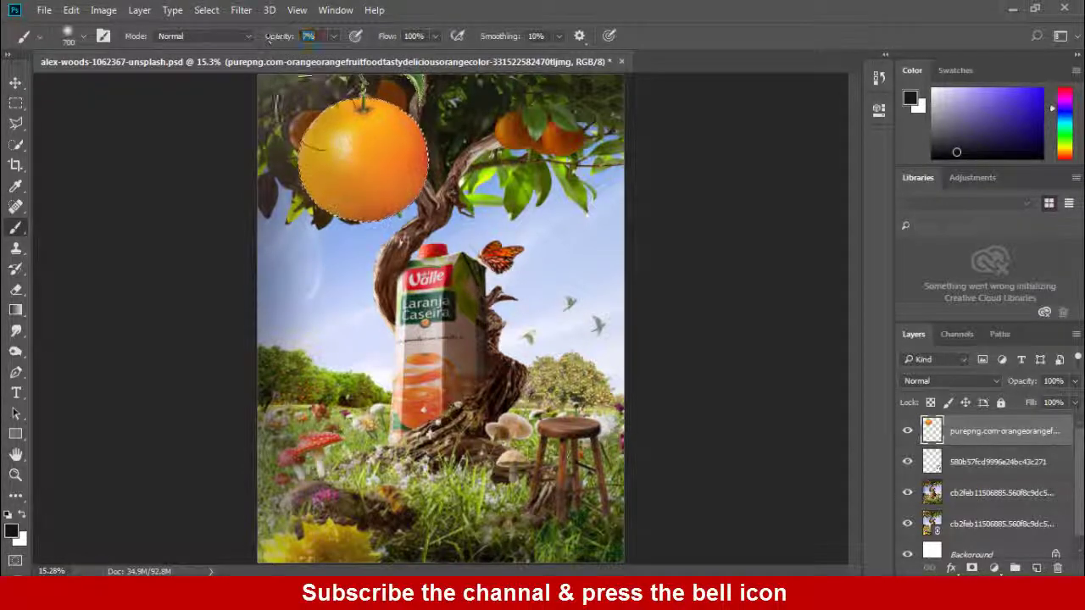
pyautogui.moveTo(363, 157); pyautogui.dragTo(363, 181)
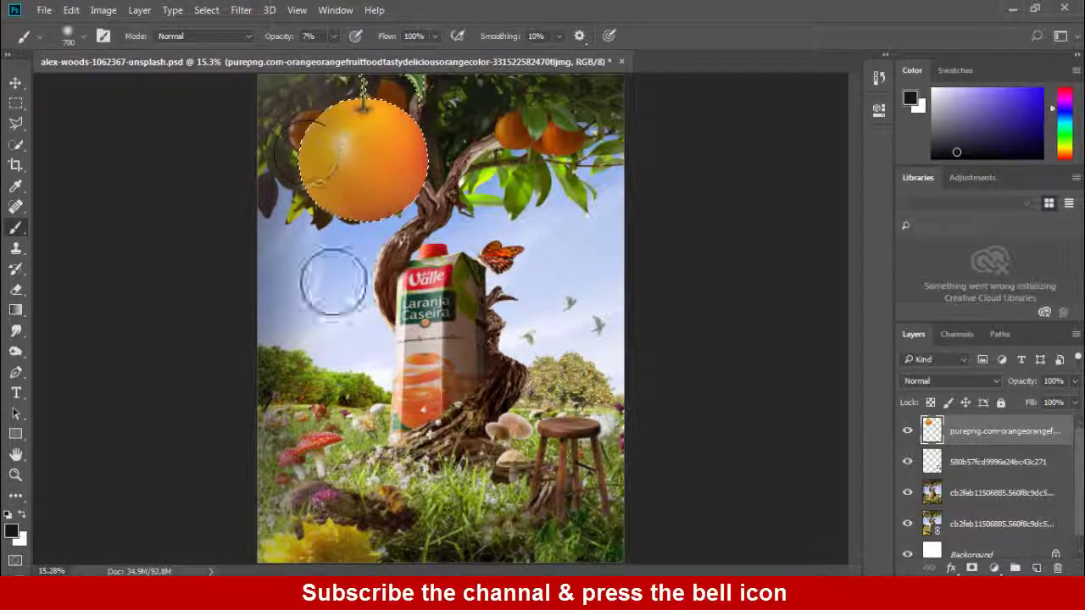
# Step: Save the composition, drop the selection, and make the copied tree layer active
pyautogui.hotkey('ctrl', 's')
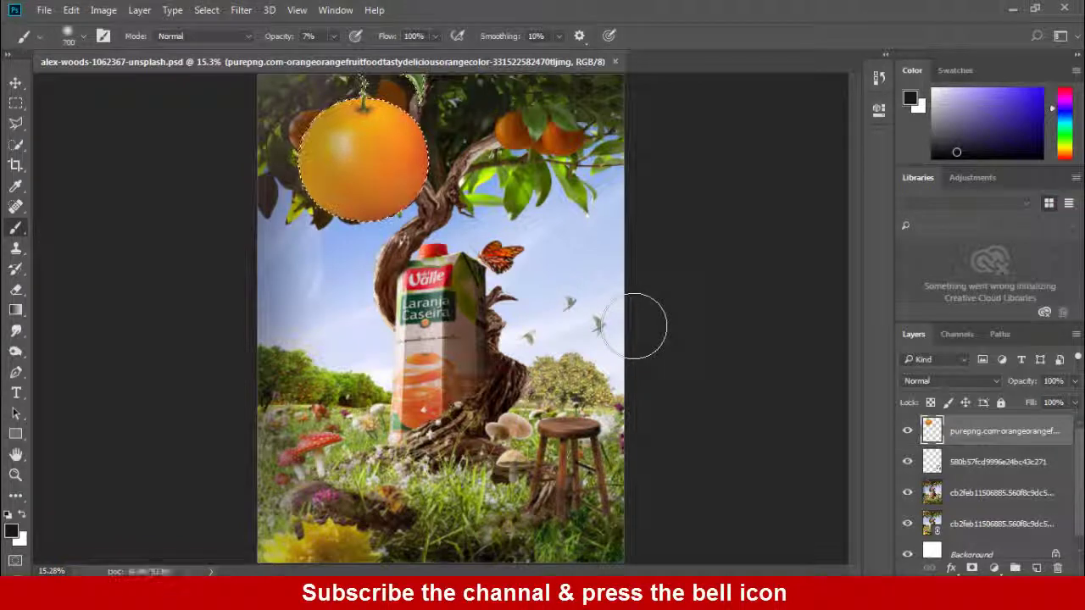
pyautogui.hotkey('ctrl', 'd')
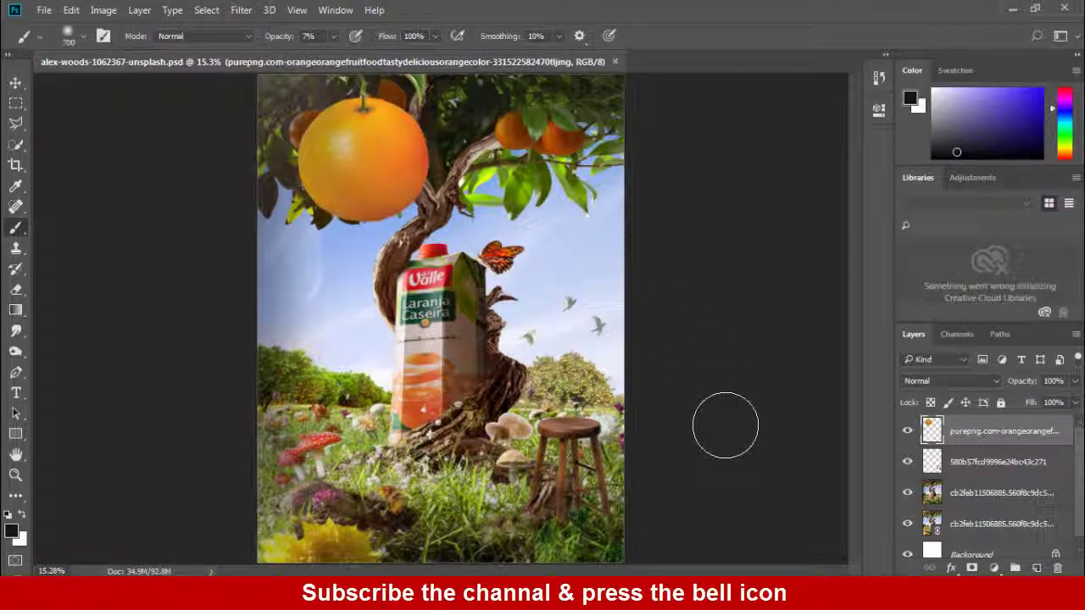
pyautogui.scroll(1, 717, 344)
pyautogui.scroll(1, 678, 266)
pyautogui.scroll(1, 679, 266)
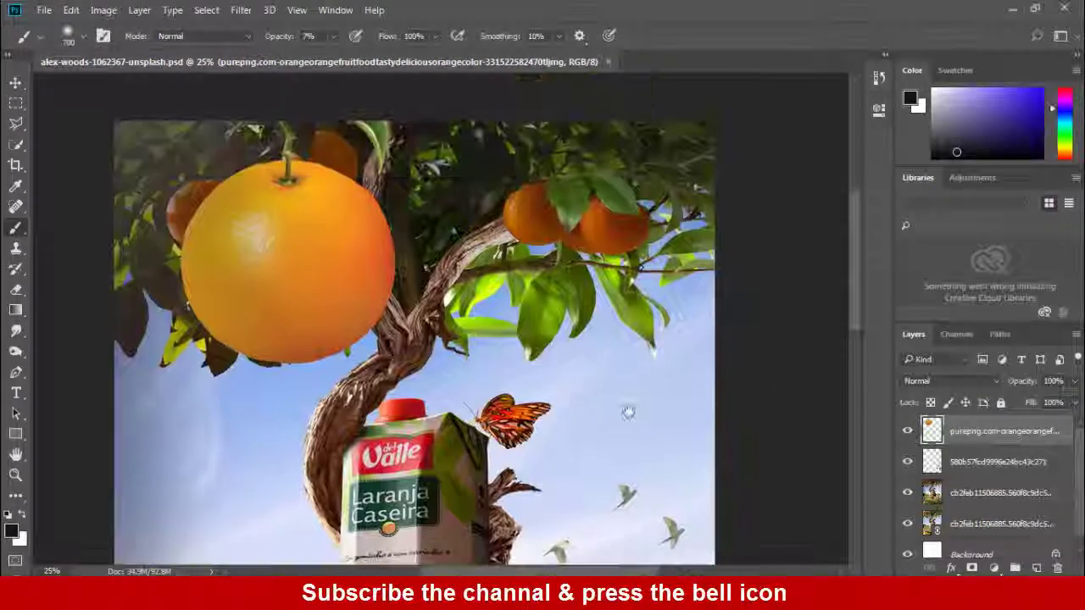
pyautogui.click(981, 498)
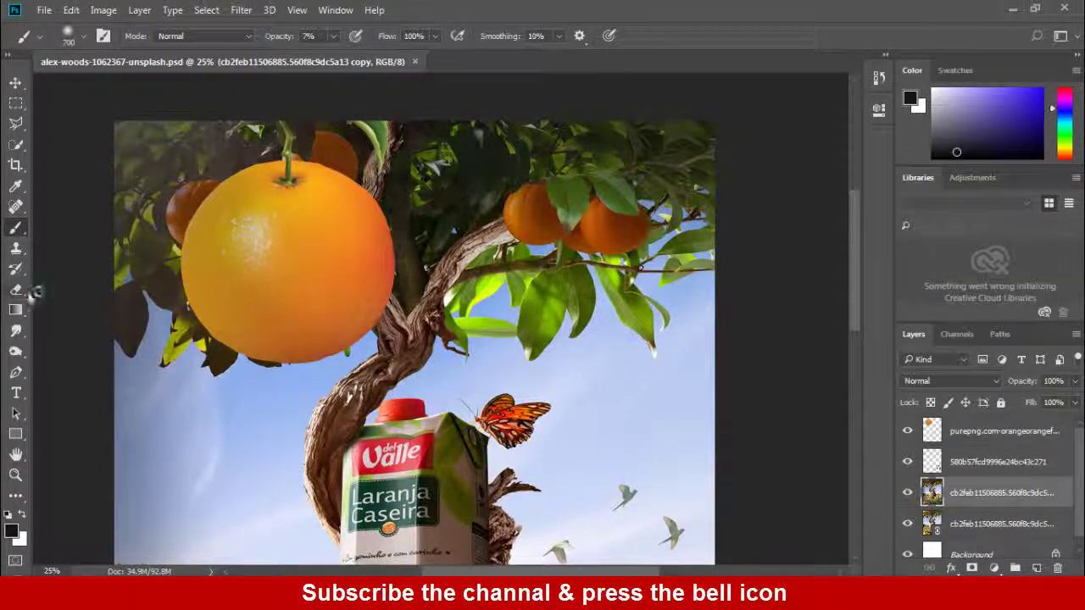
pyautogui.click(17, 145)
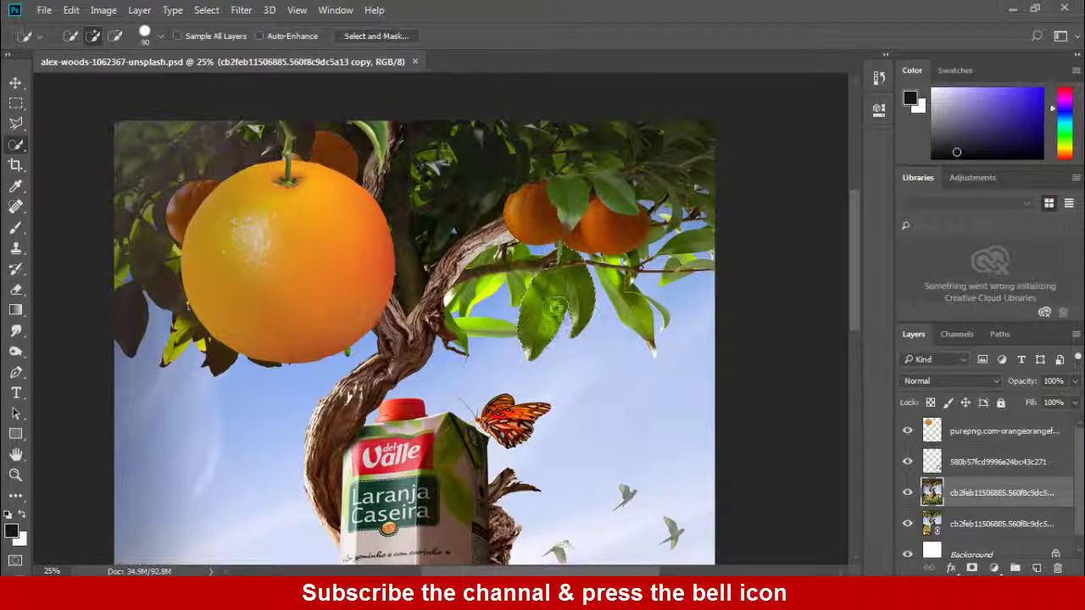
# Step: Quick-select one green leaf on the branch and copy it onto its own layer
pyautogui.scroll(1, 555, 307)
pyautogui.scroll(1, 555, 307)
pyautogui.moveTo(684, 368)
pyautogui.mouseDown()
pyautogui.moveTo(593, 380)
pyautogui.moveTo(623, 386)
pyautogui.mouseUp()
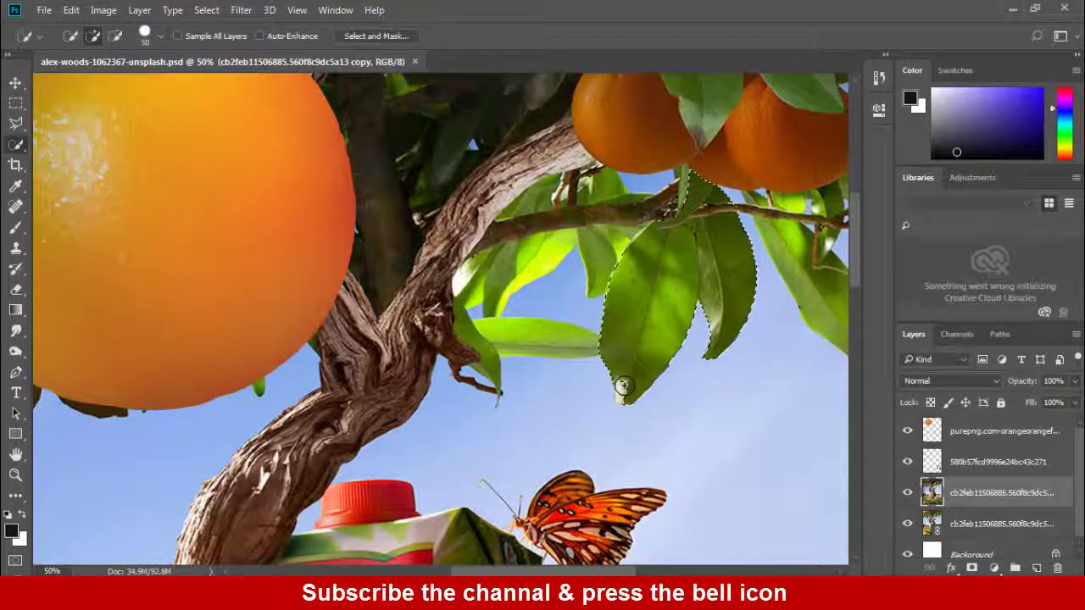
pyautogui.rightClick(666, 233)
pyautogui.click(718, 364)
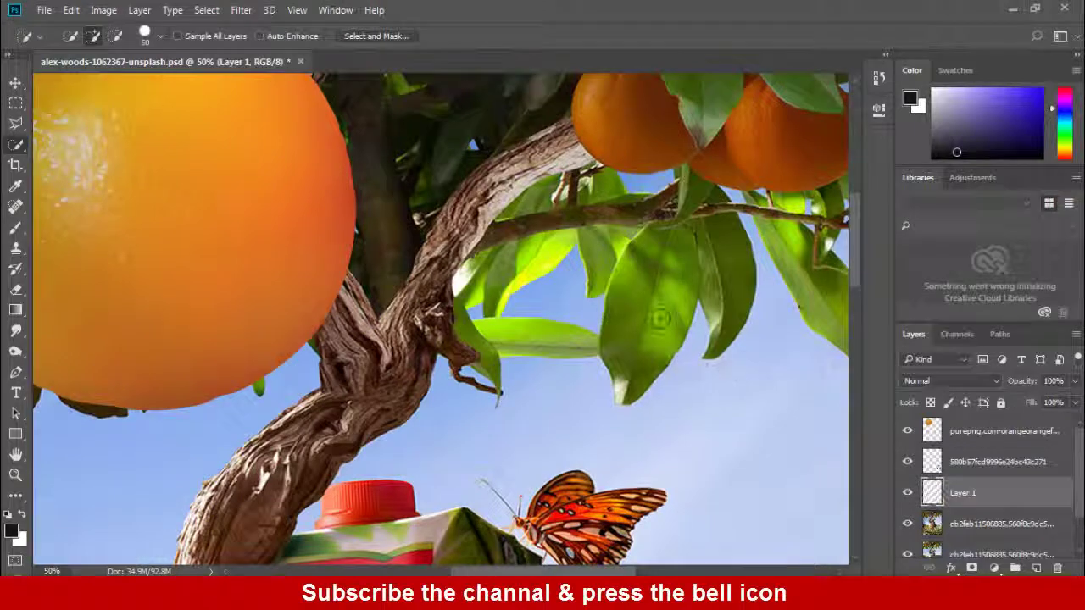
pyautogui.hotkey('ctrl', '0')
# Step: Move Layer 1 to the top, set the leaf over the orange's top, and save
pyautogui.click(24, 80)
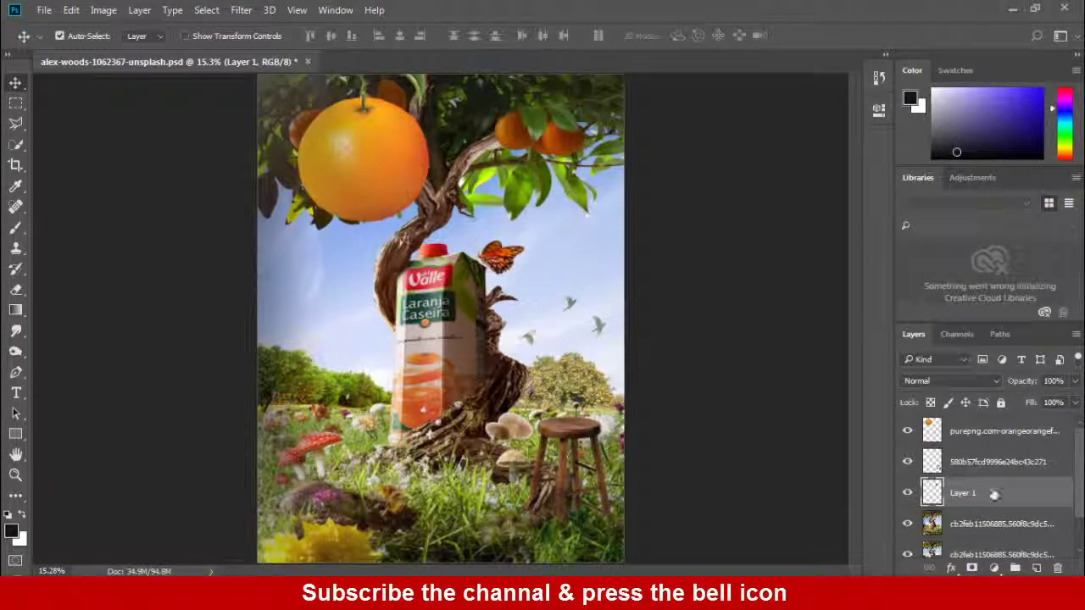
pyautogui.moveTo(995, 495); pyautogui.dragTo(980, 424)
pyautogui.moveTo(526, 174); pyautogui.dragTo(386, 140)
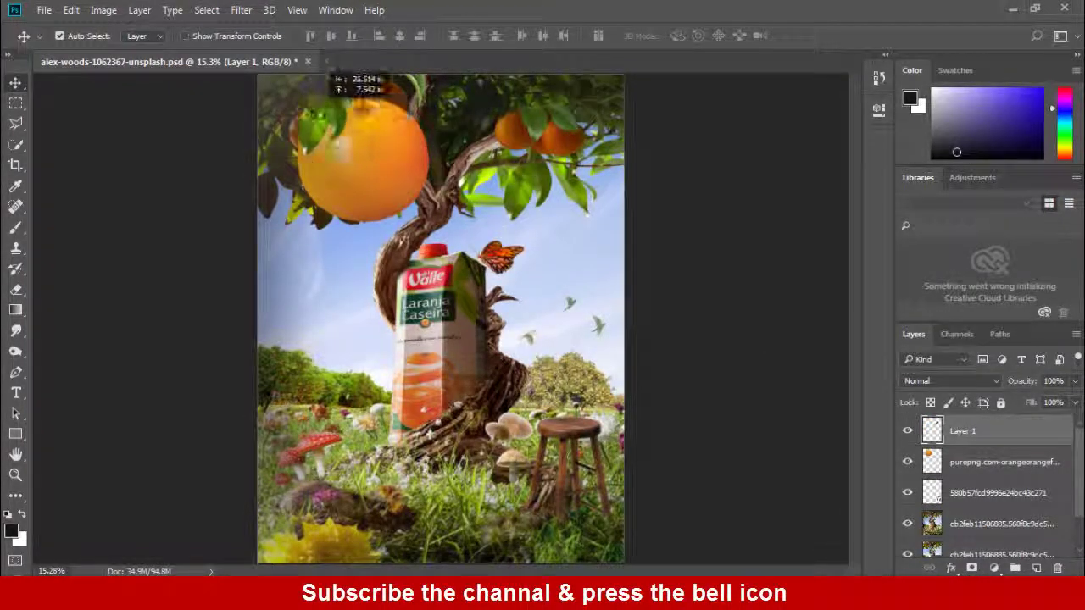
pyautogui.hotkey('ctrl', 'z')
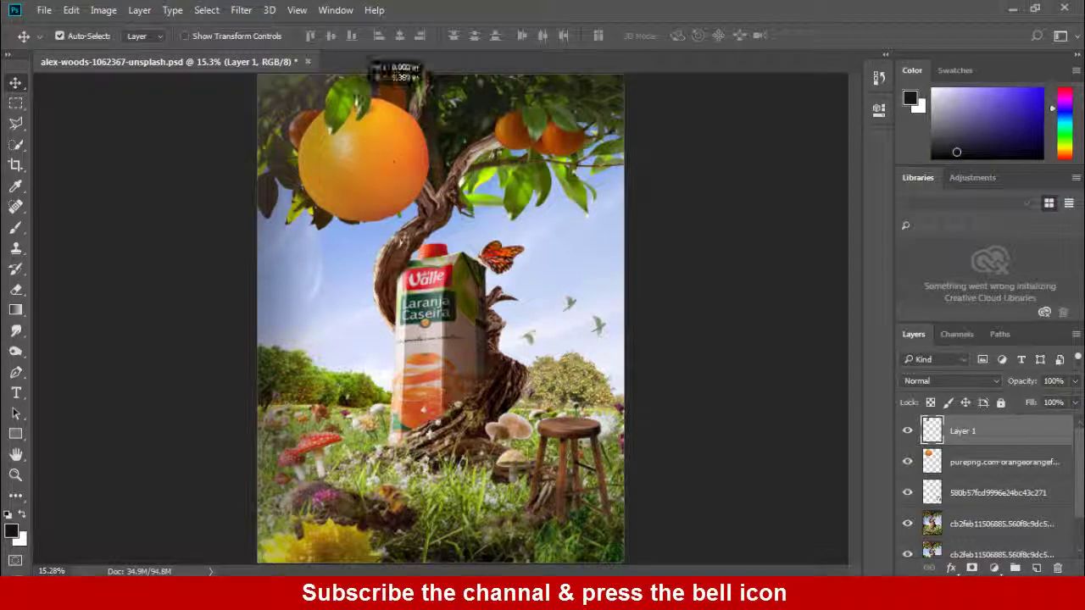
pyautogui.moveTo(360, 100); pyautogui.dragTo(361, 105)
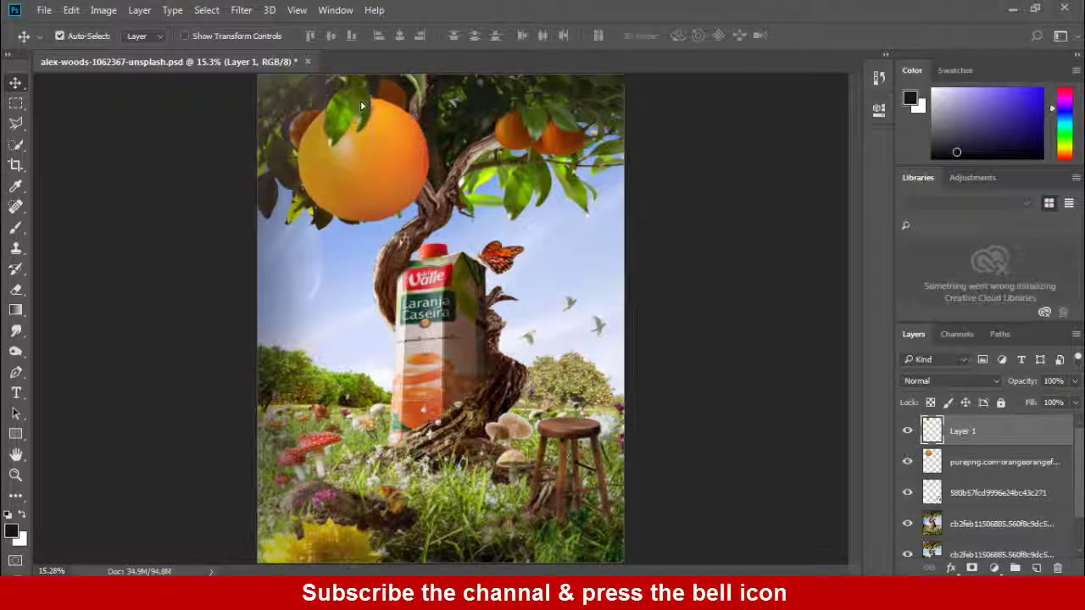
pyautogui.hotkey('ctrl', 't')
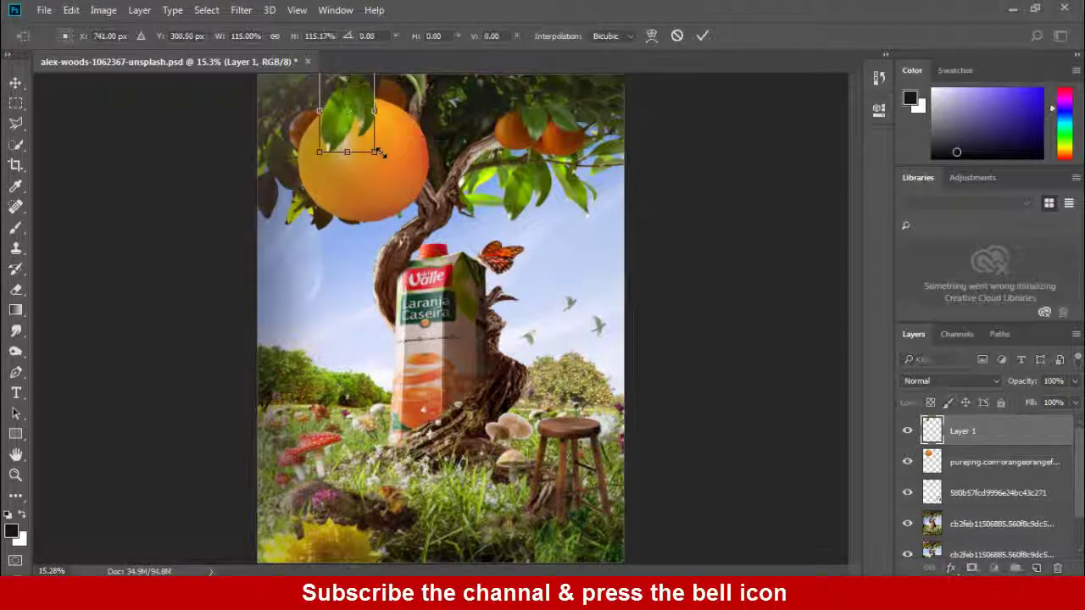
pyautogui.press('Return')
pyautogui.hotkey('ctrl', 's')
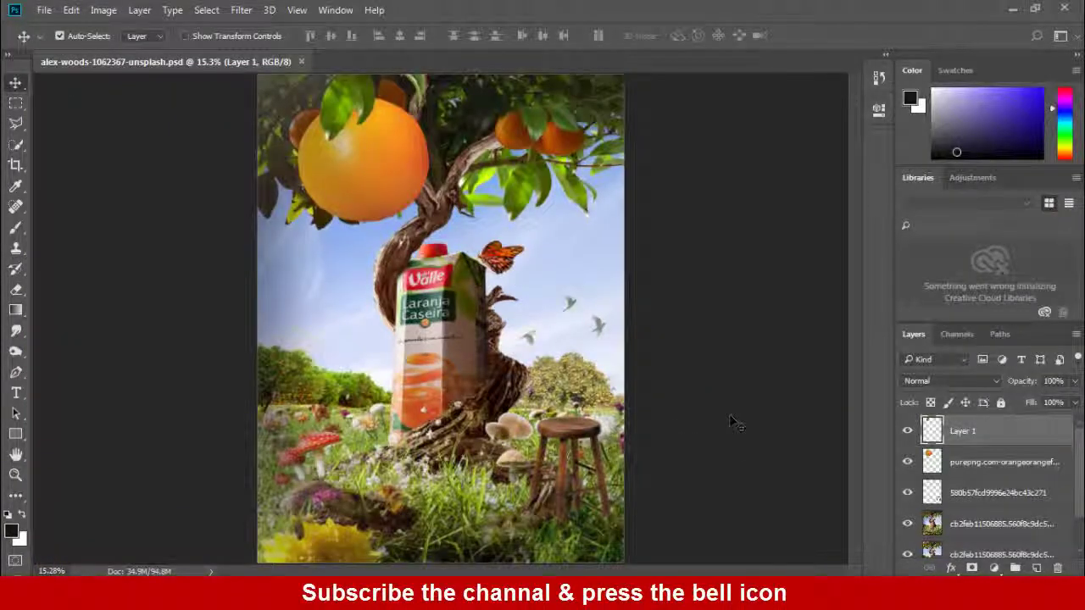
# Step: Place the IMG2019 man photo linked, shrunk and standing on the wooden stool
pyautogui.click(42, 10)
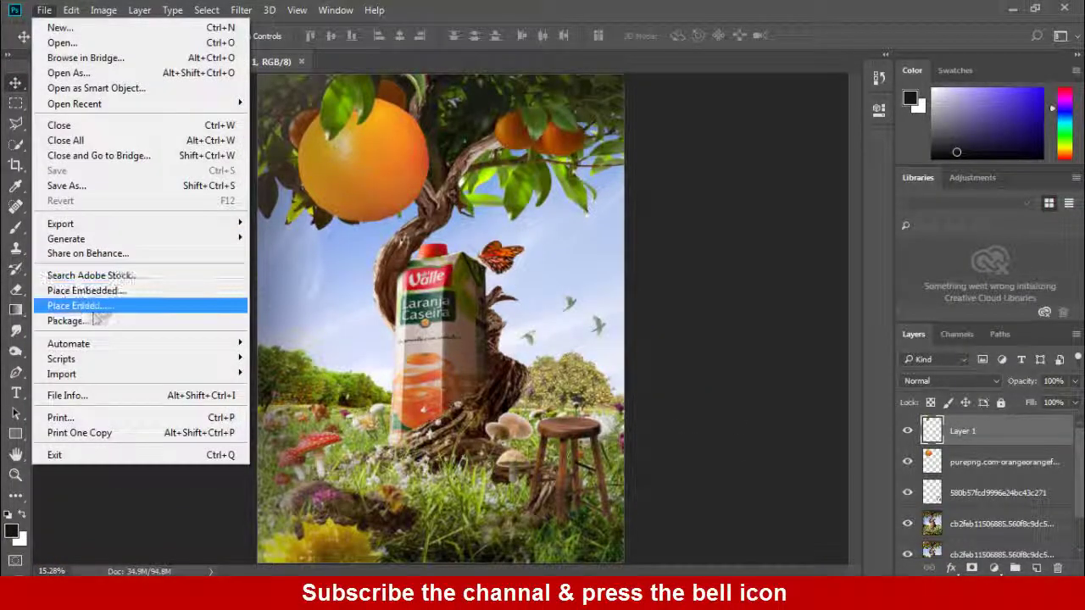
pyautogui.click(95, 304)
pyautogui.click(479, 131)
pyautogui.click(409, 355)
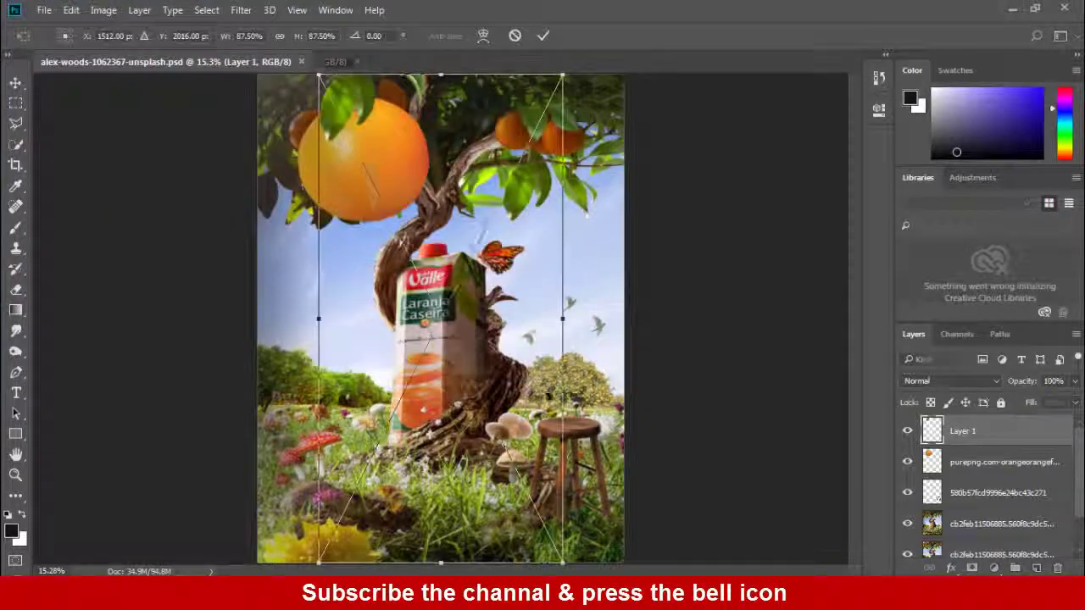
pyautogui.moveTo(325, 83); pyautogui.dragTo(380, 199)
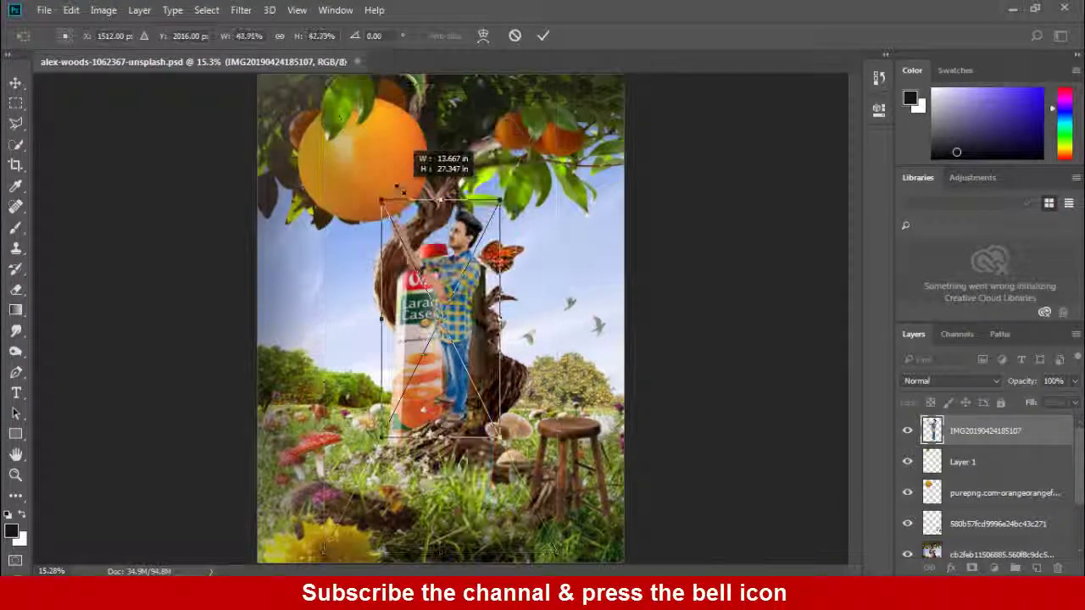
pyautogui.moveTo(441, 256); pyautogui.dragTo(566, 259)
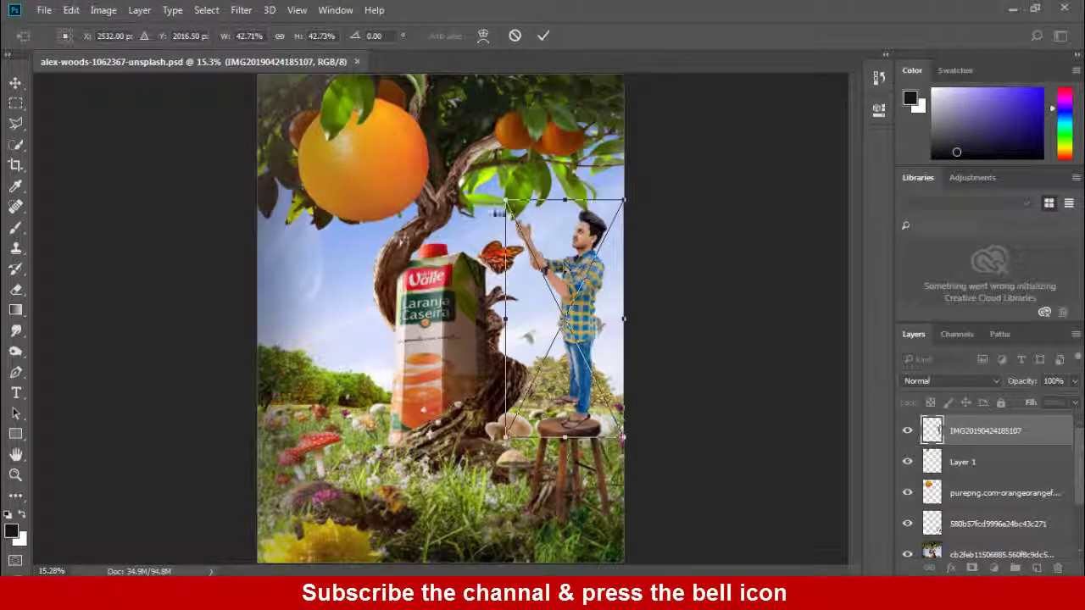
pyautogui.moveTo(623, 201); pyautogui.dragTo(604, 247)
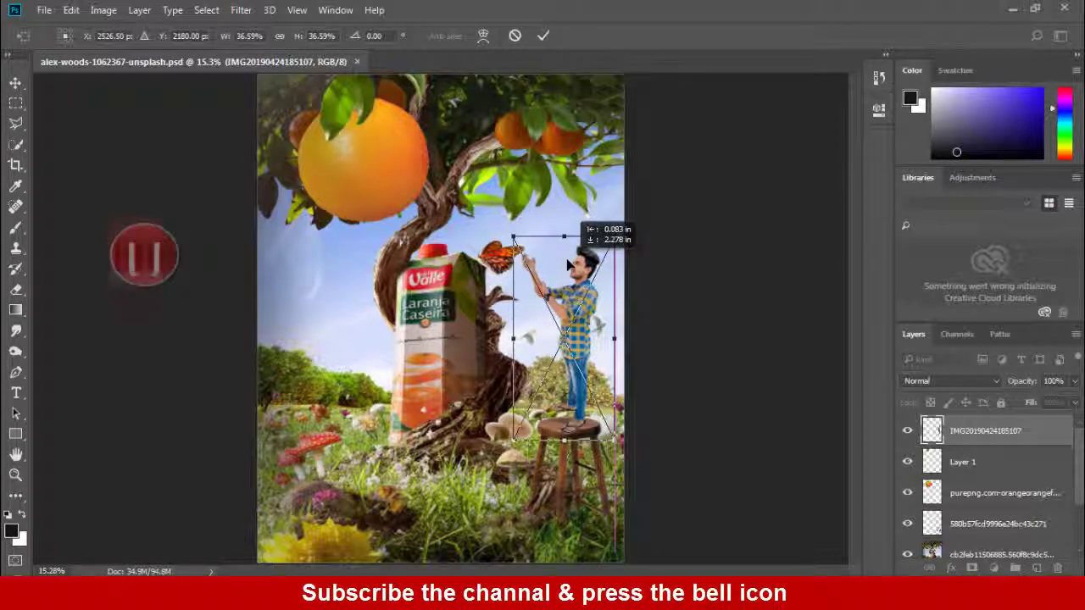
pyautogui.press('Return')
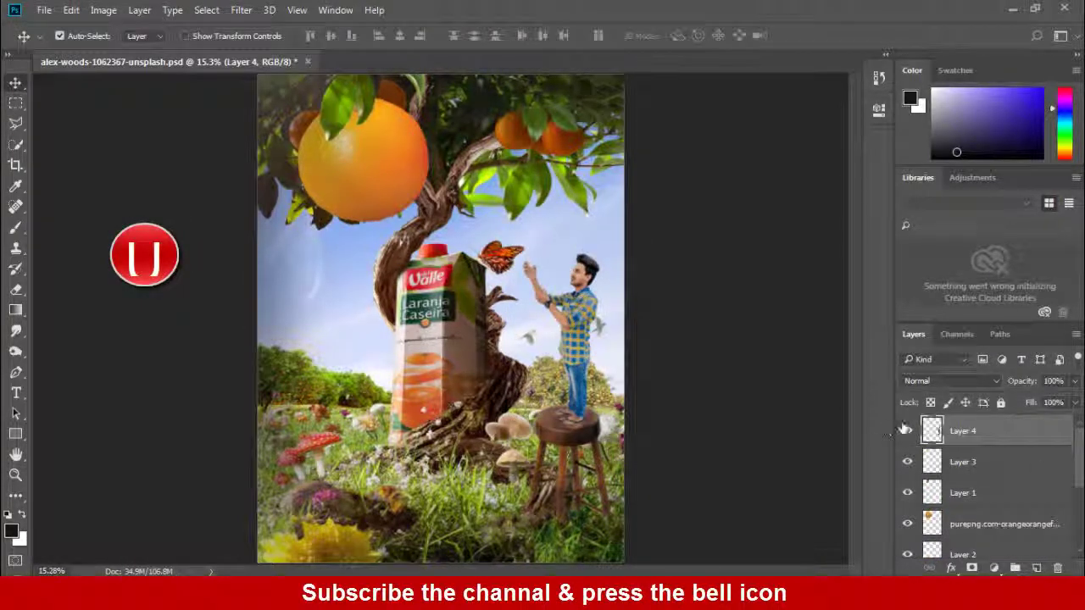
pyautogui.click(240, 9)
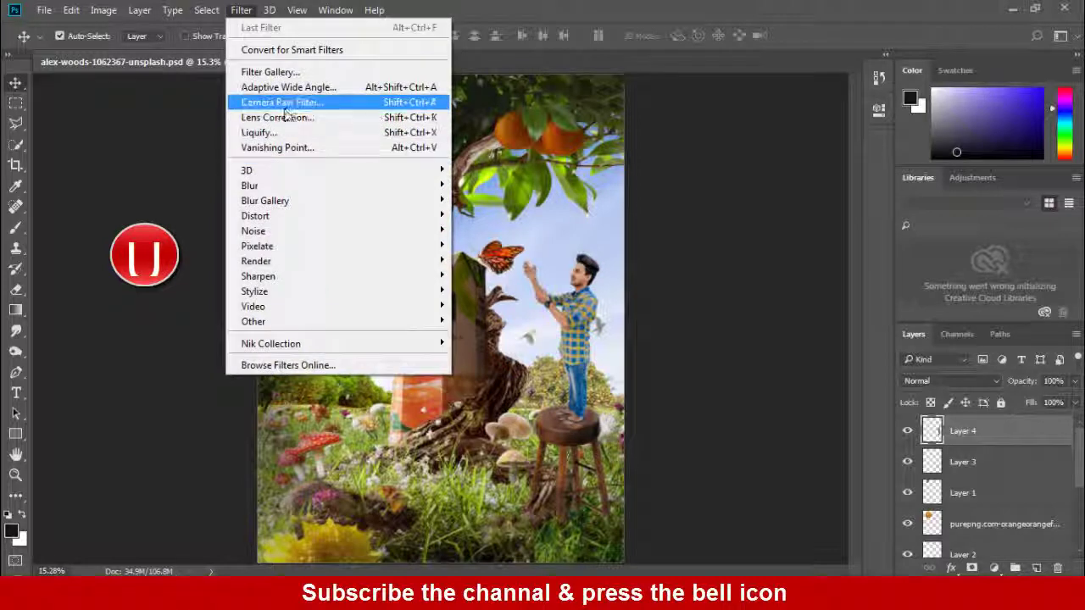
# Step: Raise the man's Clarity in Camera Raw, then shift Greens hue to minimum and Yellows hue to the extreme
pyautogui.click(296, 103)
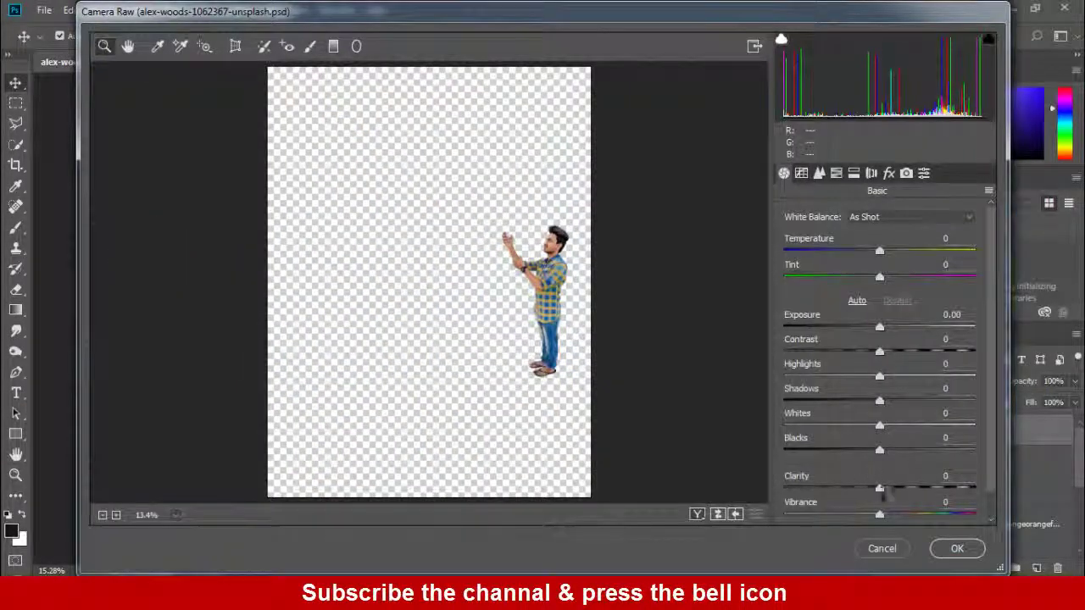
pyautogui.moveTo(880, 489); pyautogui.dragTo(905, 492)
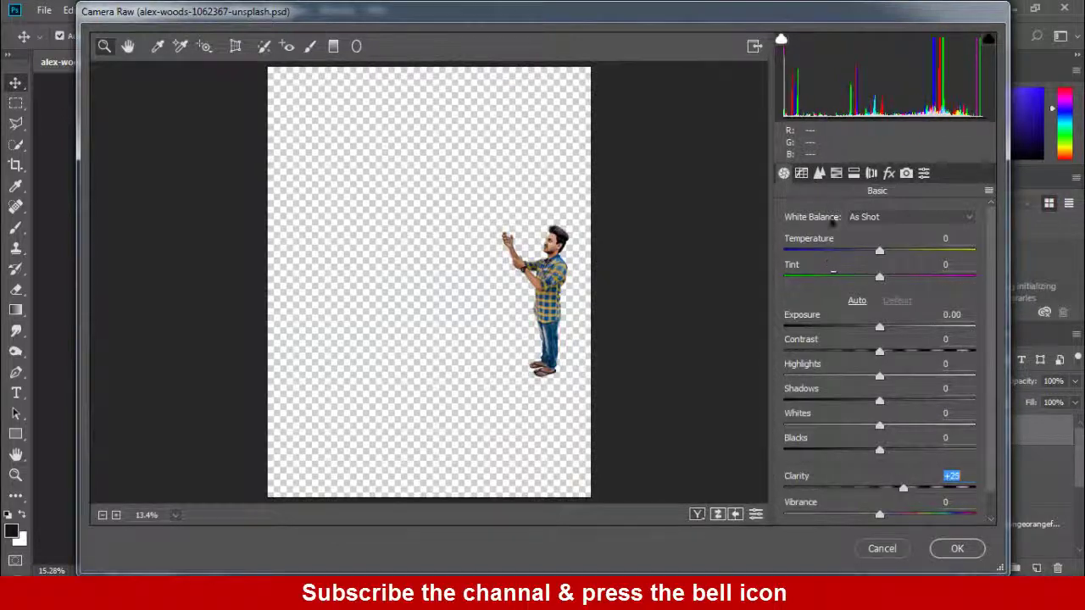
pyautogui.click(836, 173)
pyautogui.click(840, 240)
pyautogui.click(791, 240)
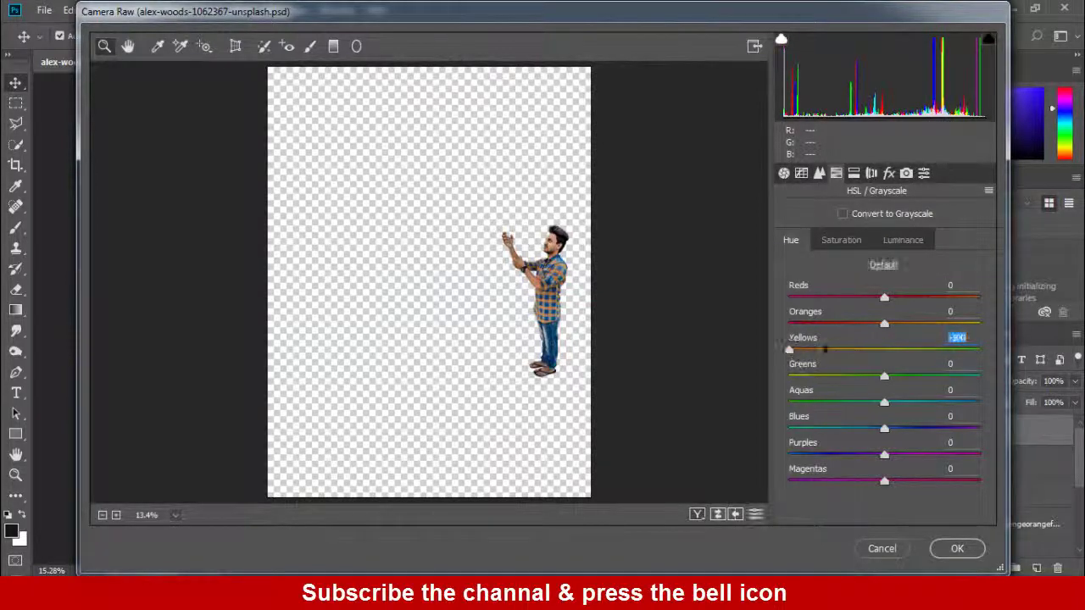
pyautogui.moveTo(981, 379); pyautogui.dragTo(790, 377)
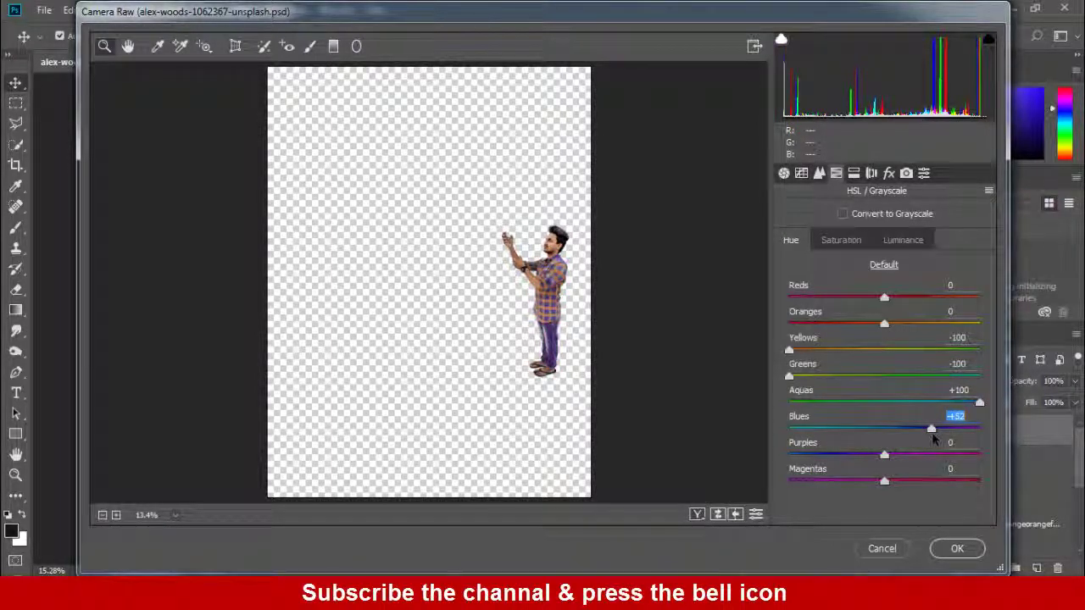
pyautogui.write('0')
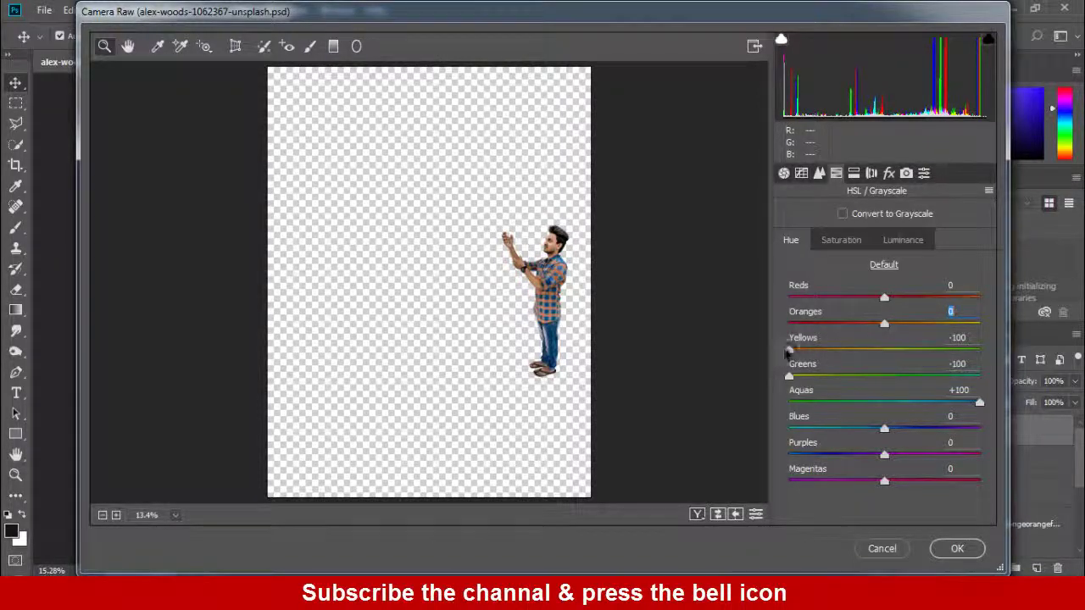
pyautogui.moveTo(788, 350); pyautogui.dragTo(1007, 371)
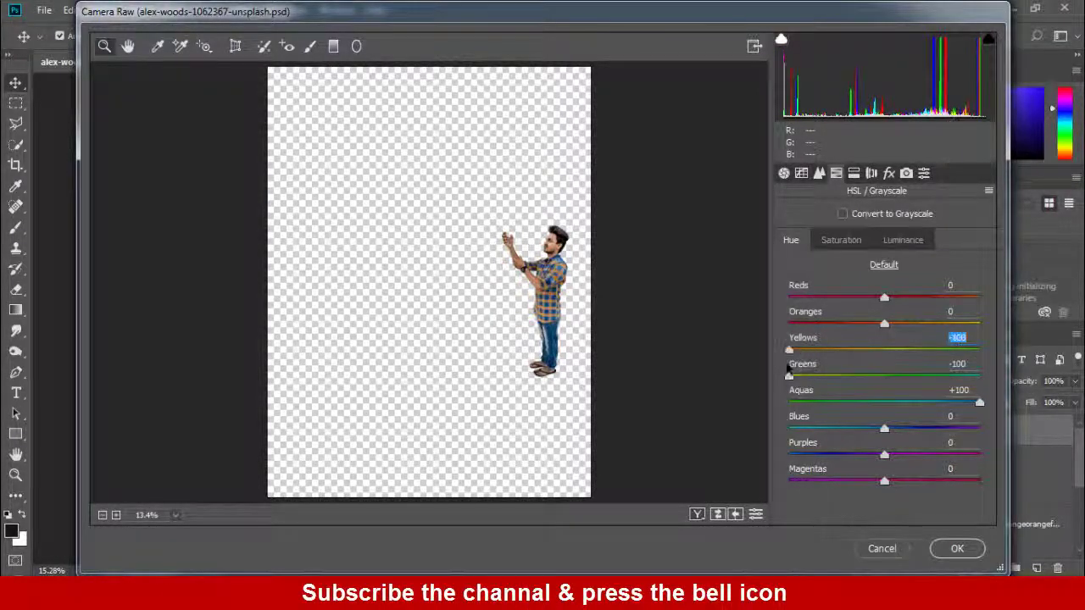
pyautogui.click(957, 551)
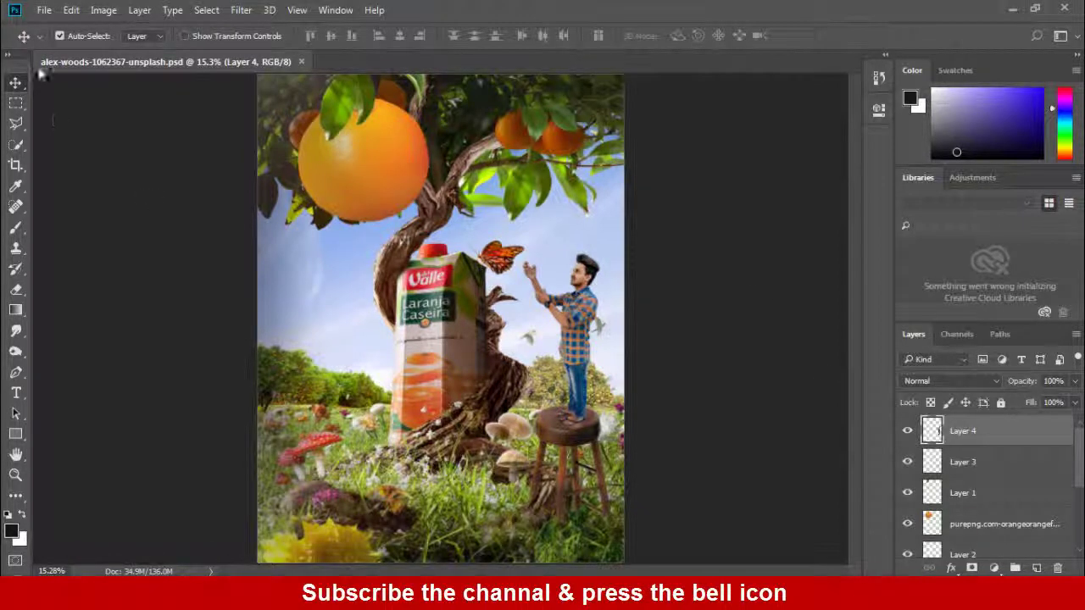
# Step: Place the straw image into the composite and move it up to the man's hand
pyautogui.click(45, 10)
pyautogui.click(98, 305)
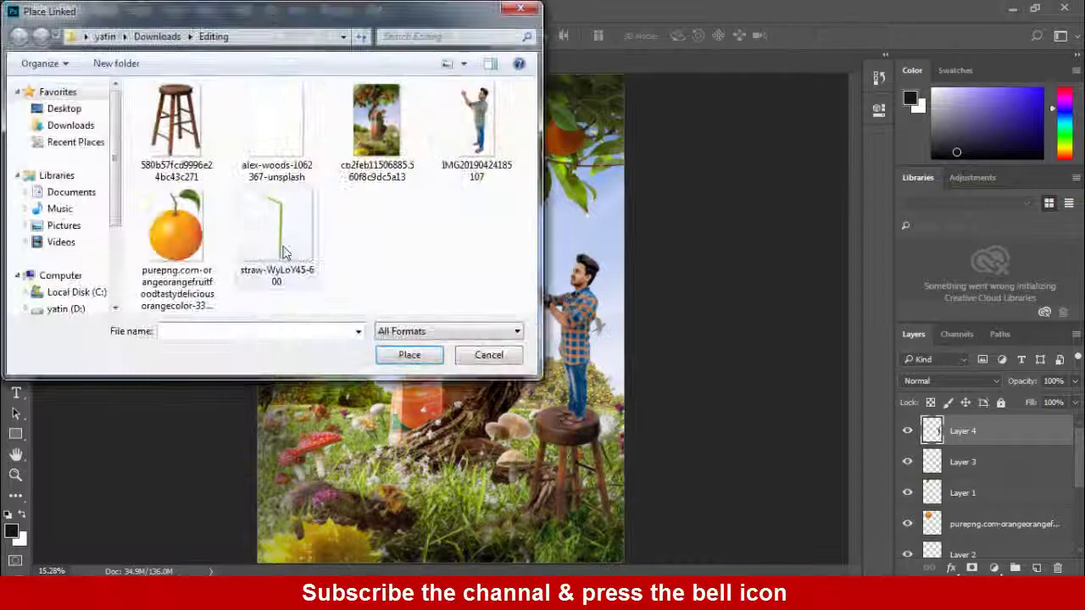
pyautogui.click(397, 357)
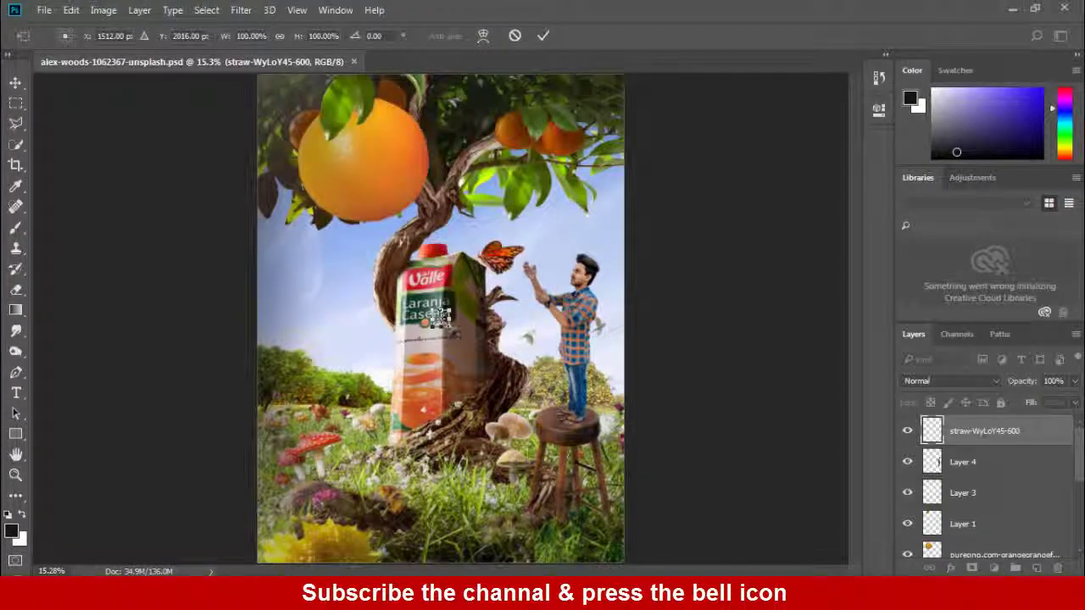
pyautogui.moveTo(439, 317); pyautogui.dragTo(537, 358)
pyautogui.press('Return')
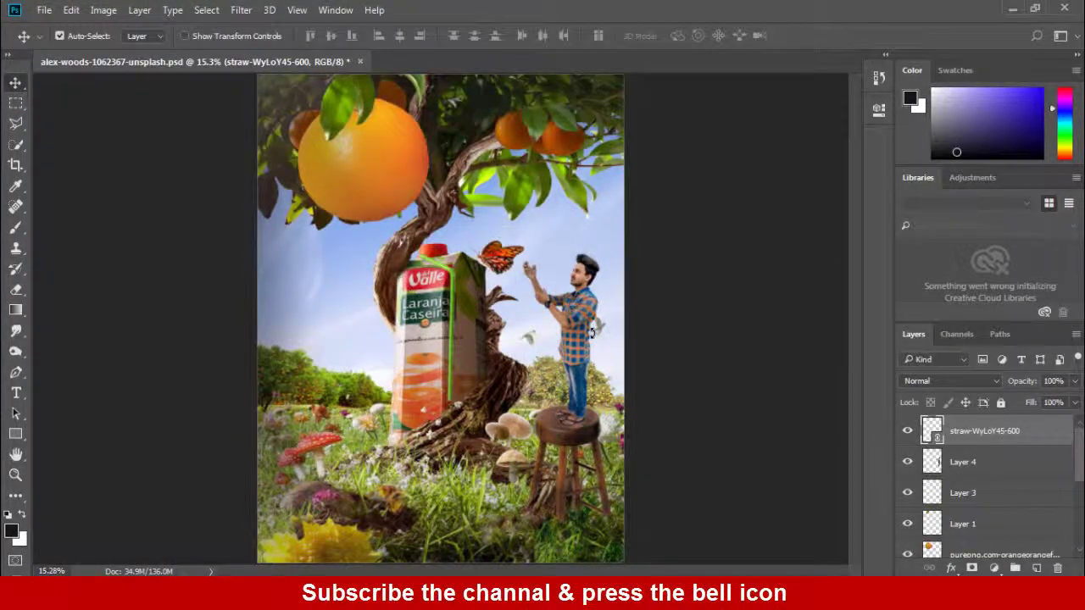
pyautogui.hotkey('ctrl', '+')
pyautogui.hotkey('ctrl', '+')
pyautogui.moveTo(447, 316); pyautogui.dragTo(579, 227)
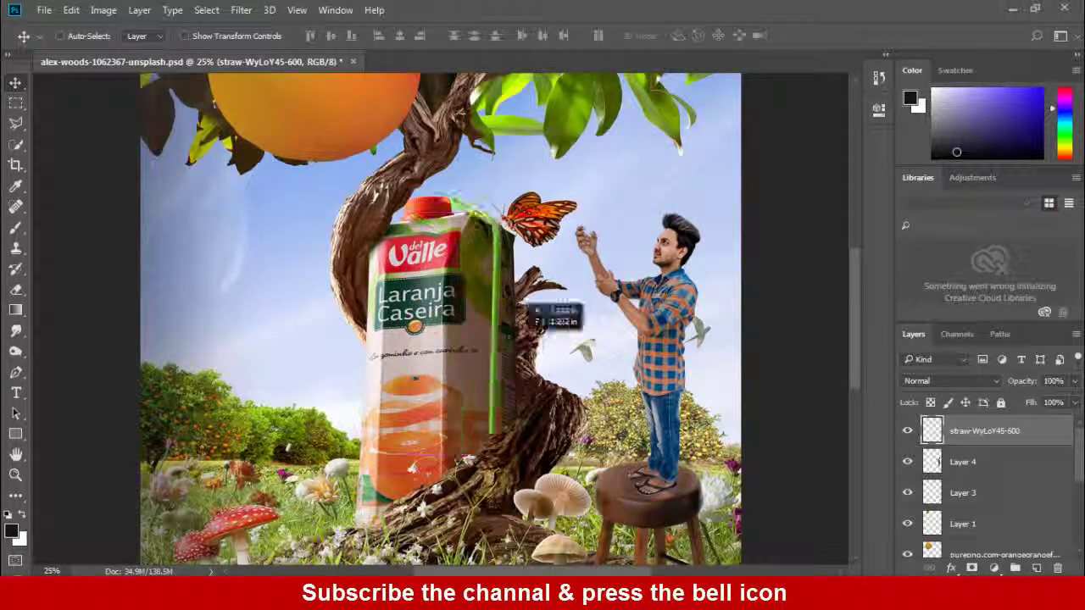
# Step: Enlarge and rotate the straw so it runs diagonally into the man's raised hands
pyautogui.hotkey('ctrl', 't')
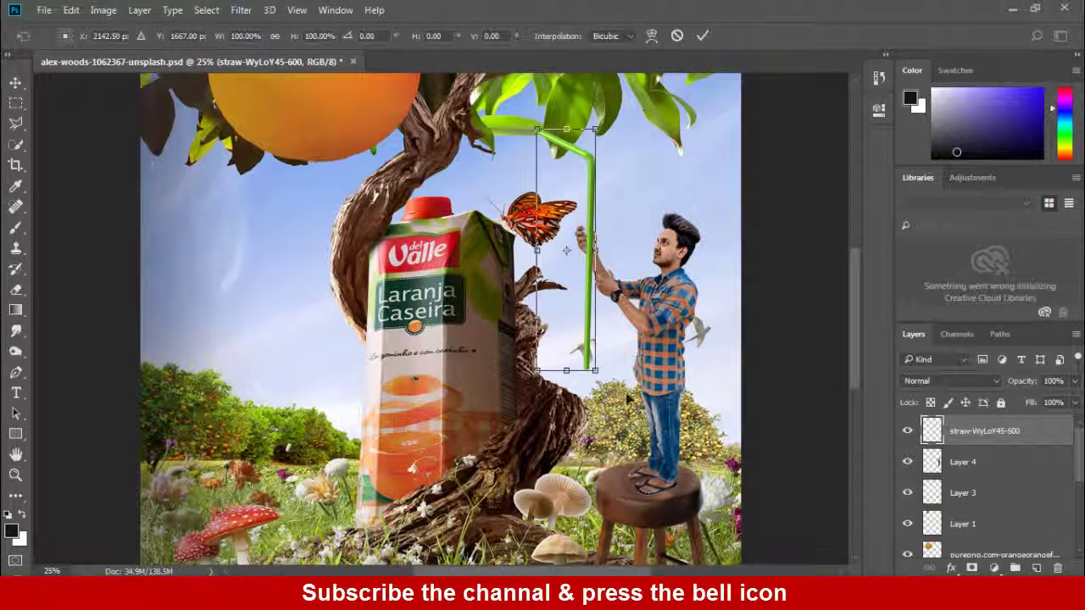
pyautogui.moveTo(597, 373)
pyautogui.mouseDown()
pyautogui.moveTo(619, 428)
pyautogui.moveTo(684, 378)
pyautogui.mouseUp()
pyautogui.moveTo(567, 250)
pyautogui.mouseDown()
pyautogui.moveTo(545, 225)
pyautogui.moveTo(488, 202)
pyautogui.mouseUp()
pyautogui.hotkey('ctrl', '-')
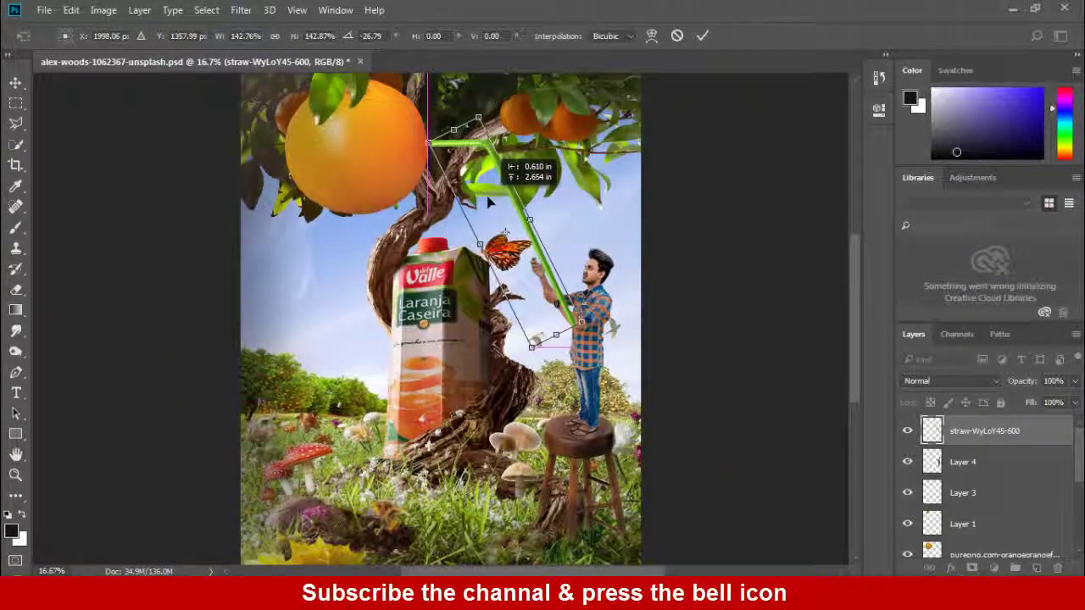
pyautogui.moveTo(616, 312); pyautogui.dragTo(608, 331)
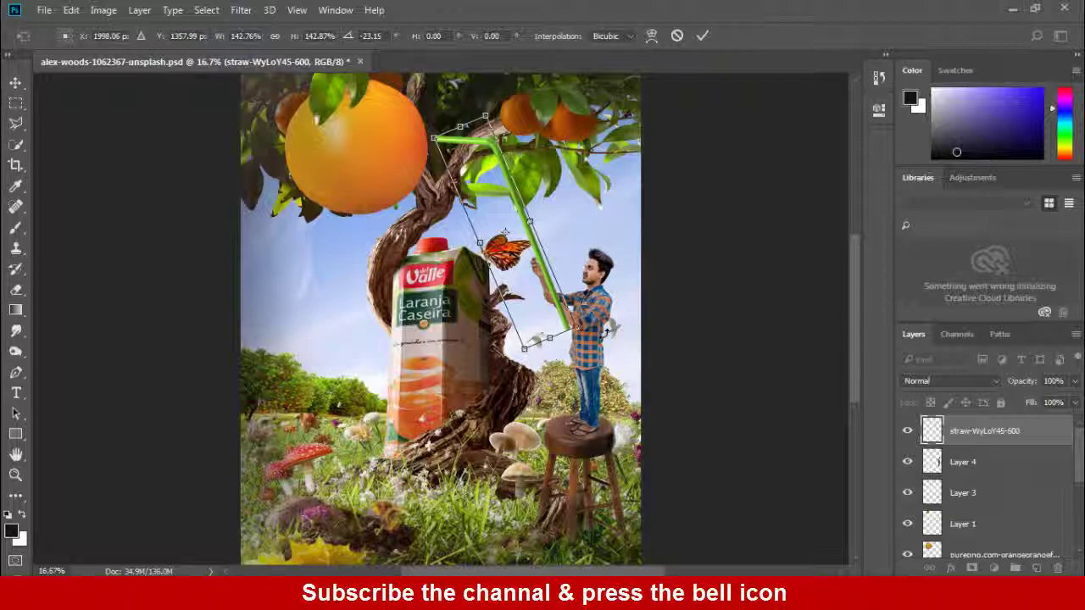
pyautogui.scroll(1, 609, 331)
pyautogui.scroll(2, 609, 332)
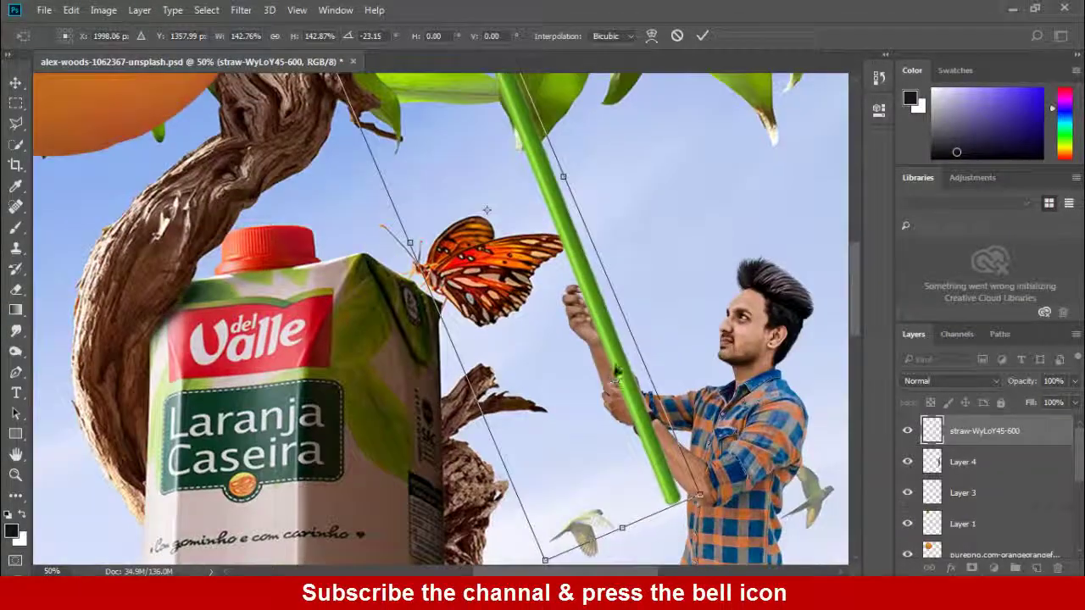
pyautogui.moveTo(617, 379); pyautogui.dragTo(616, 373)
pyautogui.scroll(-1, 456, 330)
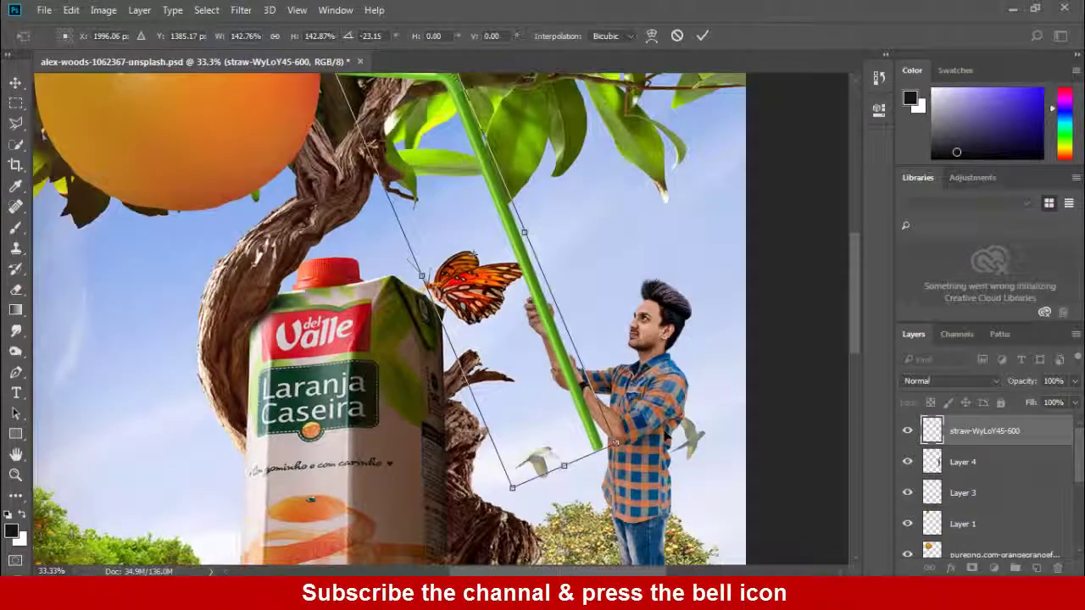
pyautogui.moveTo(616, 443); pyautogui.dragTo(637, 491)
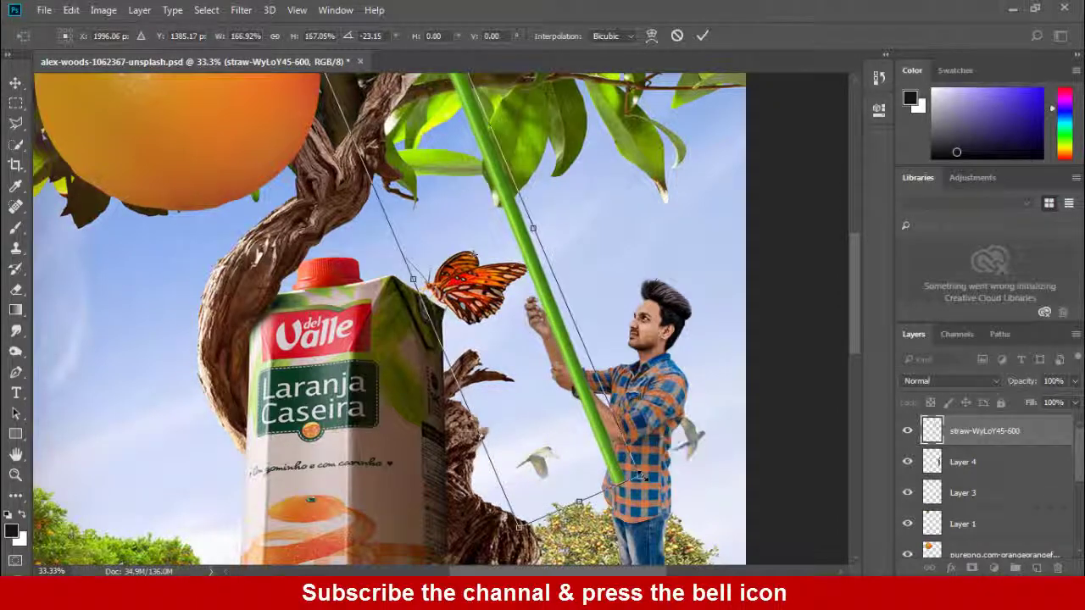
pyautogui.moveTo(553, 347); pyautogui.dragTo(557, 369)
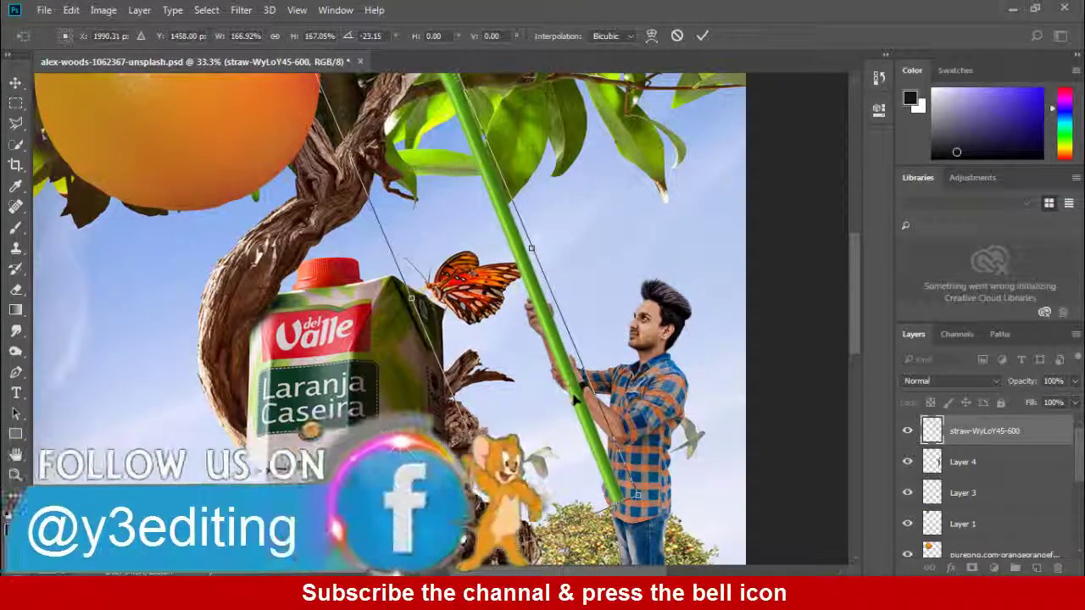
pyautogui.press('Return')
# Step: Scroll down and up the canvas to check the straw's placement
pyautogui.scroll(-1, 573, 397)
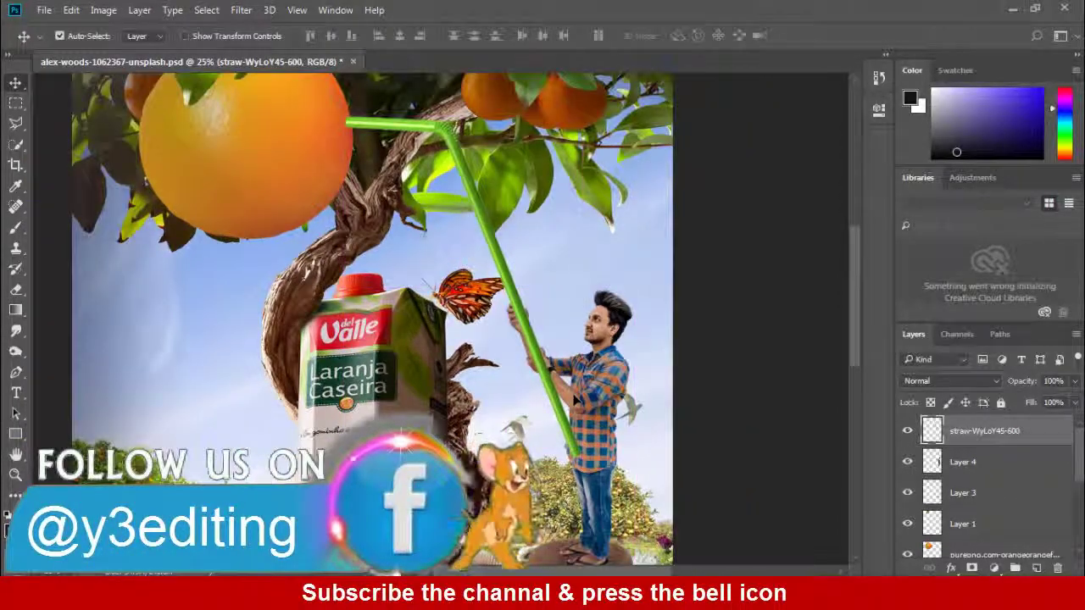
pyautogui.scroll(-1, 574, 397)
pyautogui.scroll(-1, 576, 397)
pyautogui.scroll(2, 437, 309)
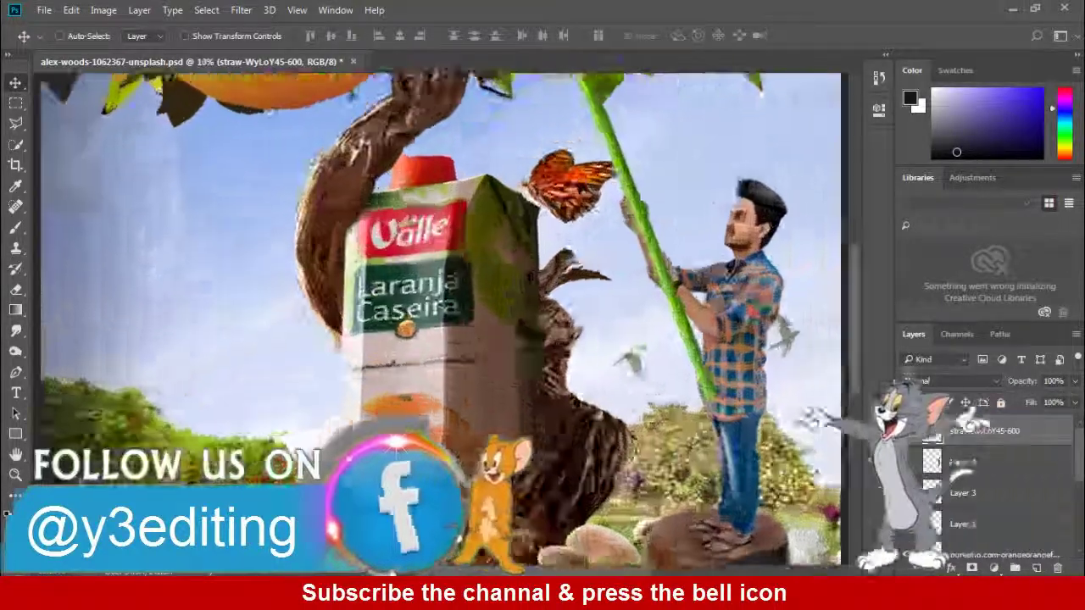
pyautogui.scroll(2, 436, 310)
pyautogui.scroll(2, 437, 310)
pyautogui.scroll(5, 542, 392)
pyautogui.scroll(4, 543, 393)
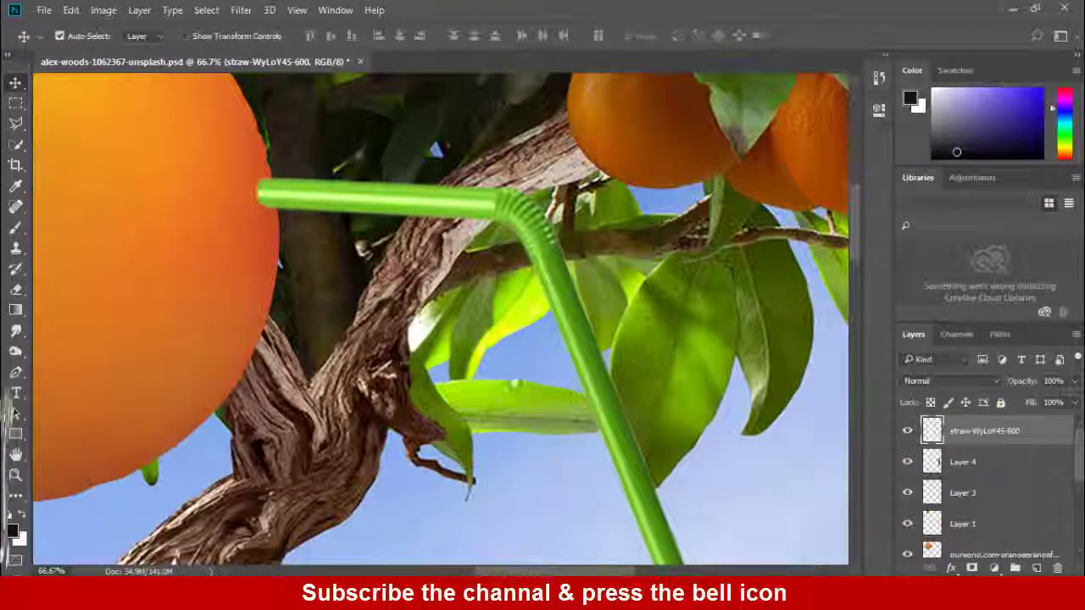
pyautogui.scroll(1, 542, 393)
pyautogui.scroll(1, 490, 387)
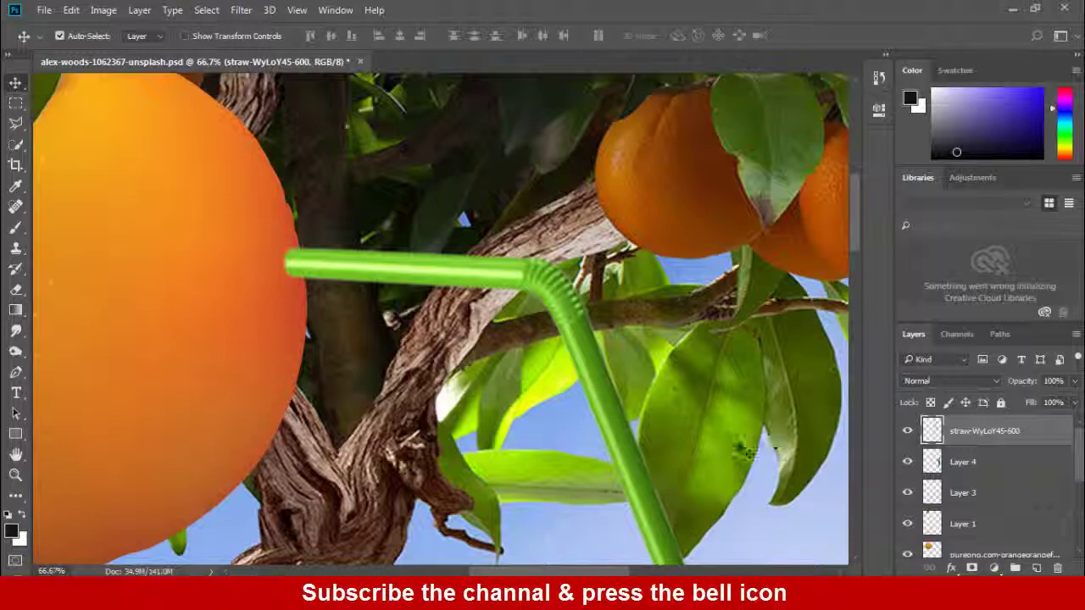
pyautogui.scroll(-5, 810, 496)
pyautogui.scroll(-5, 807, 458)
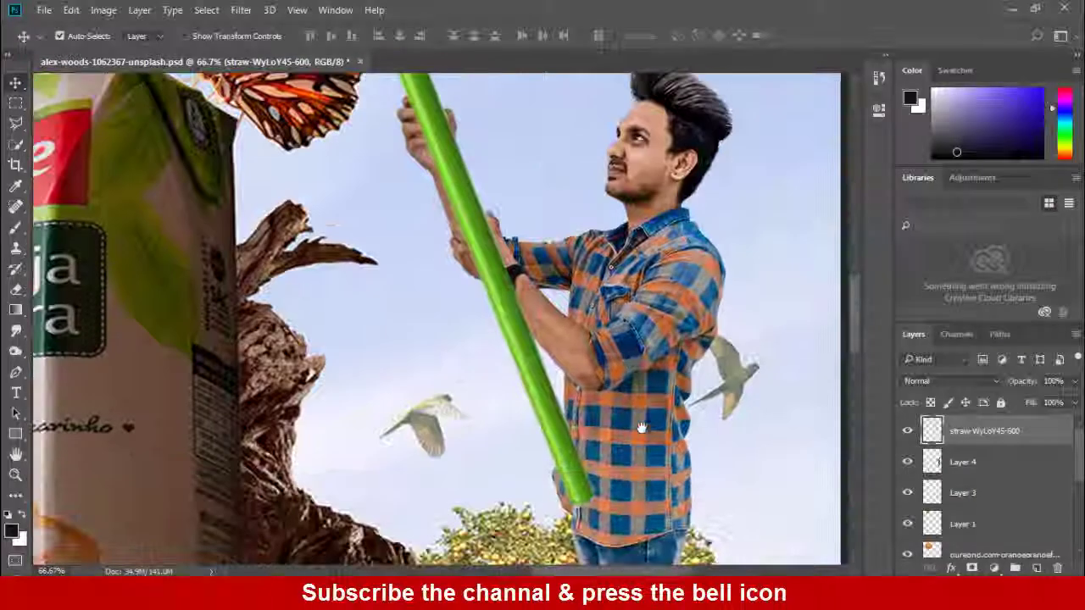
pyautogui.scroll(-1, 644, 441)
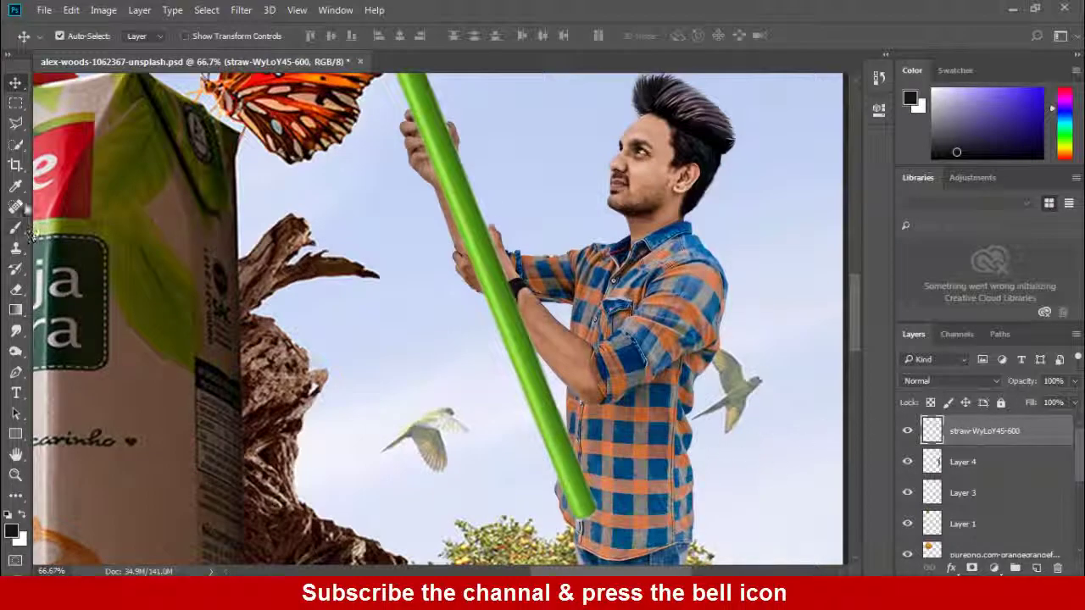
# Step: Lasso and delete the straw's lower end, then lower its opacity to see the hand
pyautogui.click(16, 124)
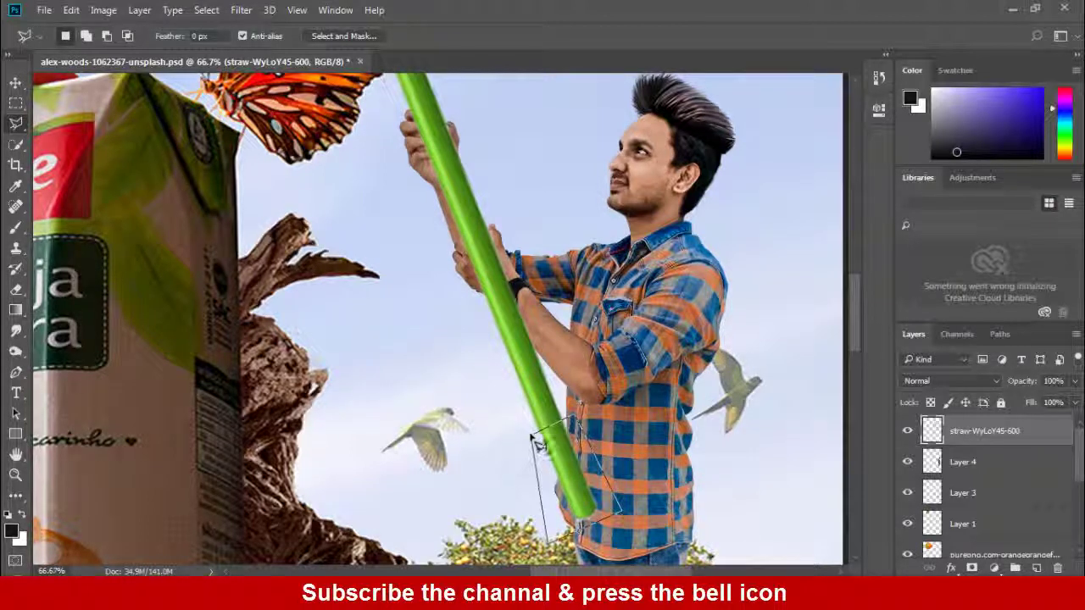
pyautogui.press('Delete')
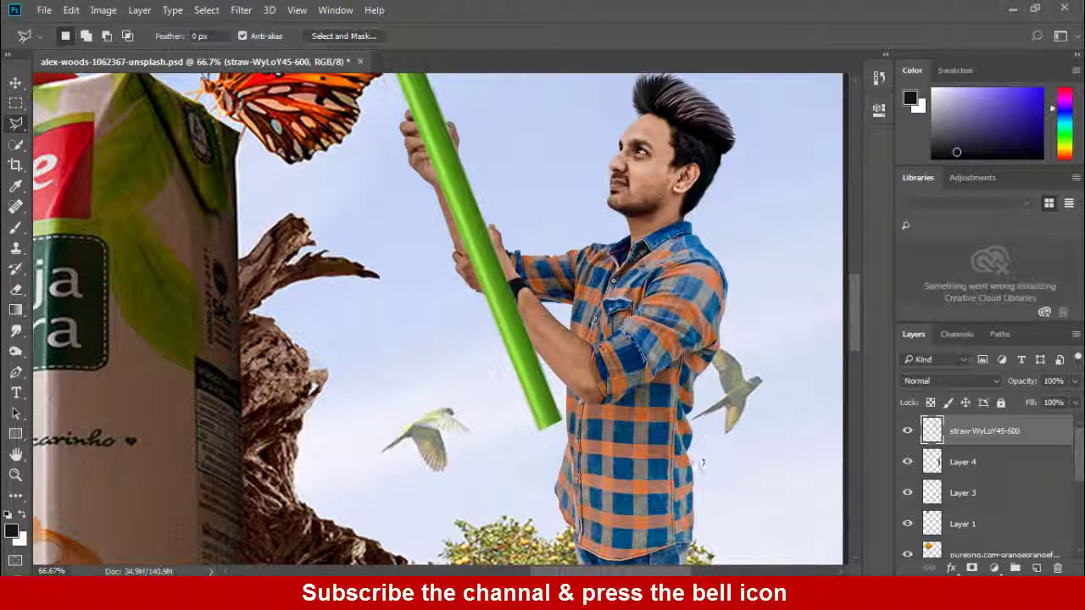
pyautogui.hotkey('ctrl', '+')
pyautogui.hotkey('ctrl', '+')
pyautogui.hotkey('ctrl', '+')
pyautogui.moveTo(737, 182); pyautogui.dragTo(609, 411)
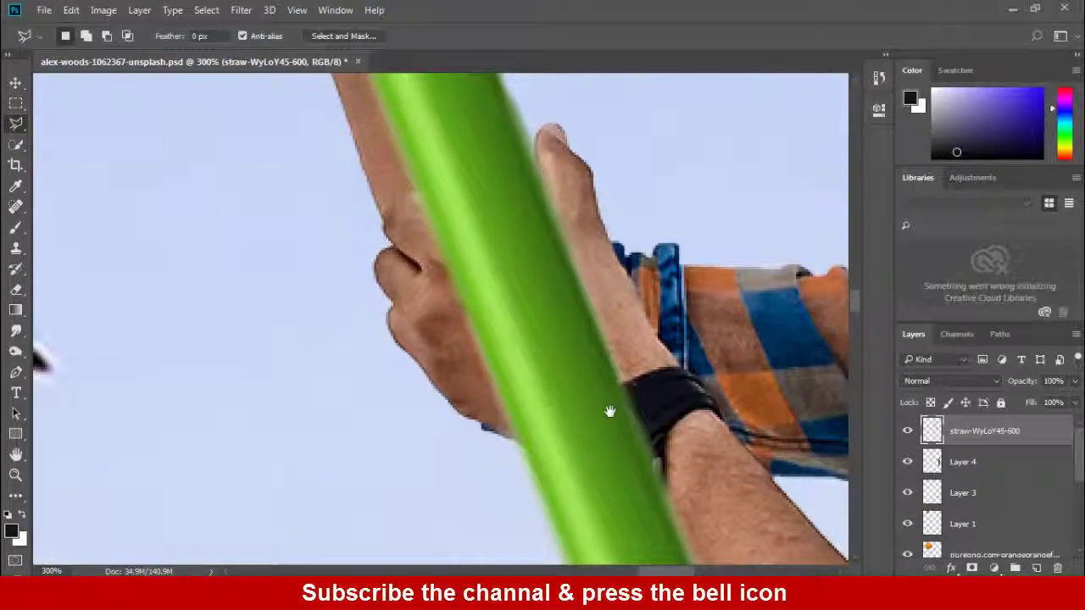
pyautogui.moveTo(1014, 379); pyautogui.dragTo(1009, 386)
pyautogui.moveTo(712, 239)
pyautogui.mouseDown()
pyautogui.moveTo(677, 440)
pyautogui.moveTo(619, 283)
pyautogui.mouseUp()
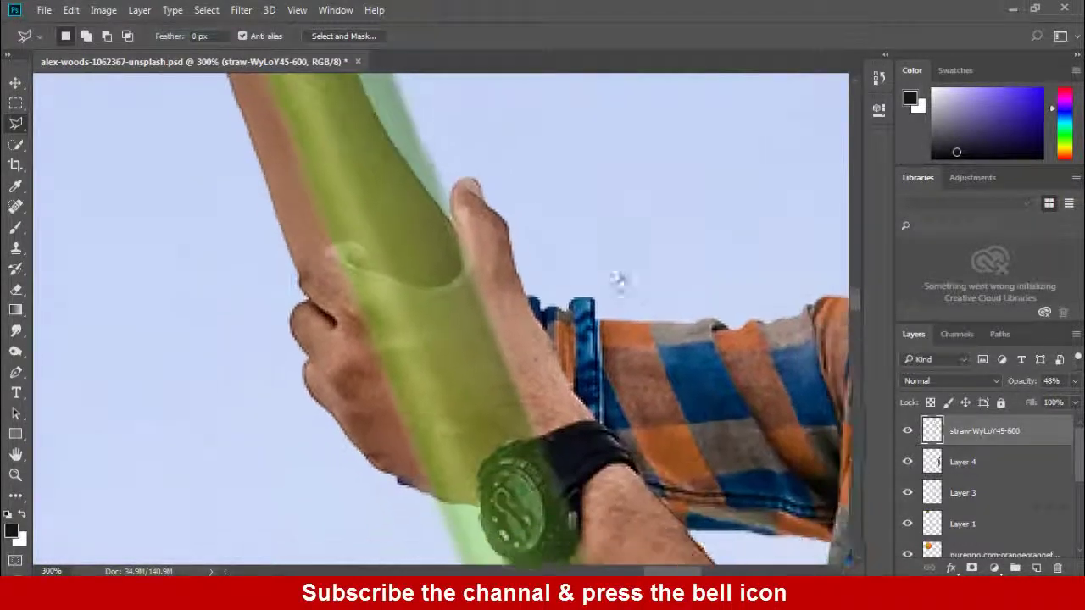
pyautogui.moveTo(597, 443)
pyautogui.mouseDown()
pyautogui.moveTo(596, 371)
pyautogui.moveTo(623, 507)
pyautogui.mouseUp()
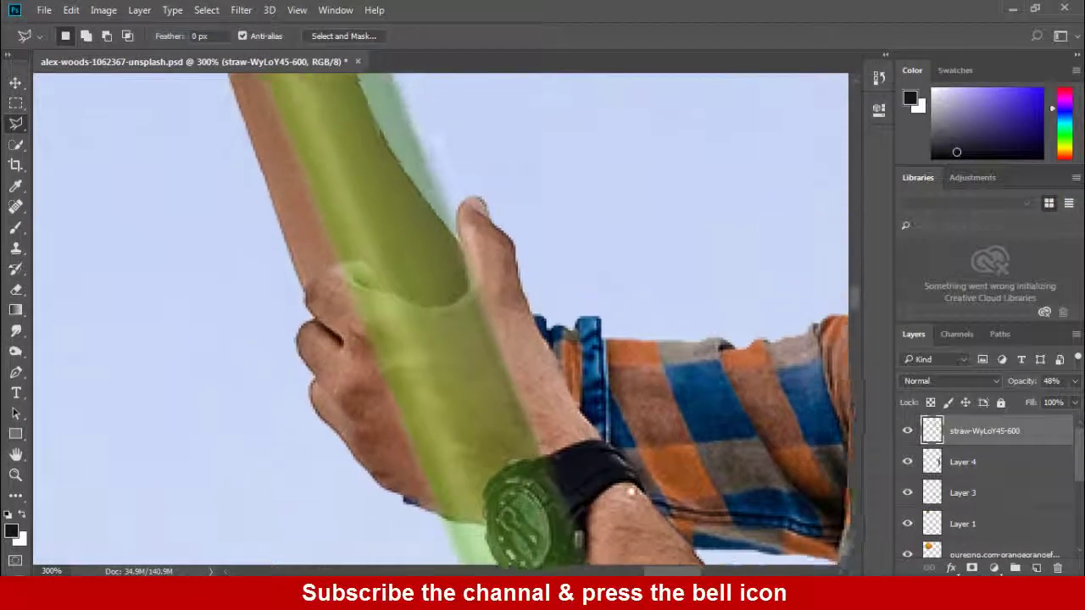
pyautogui.moveTo(566, 315); pyautogui.dragTo(585, 376)
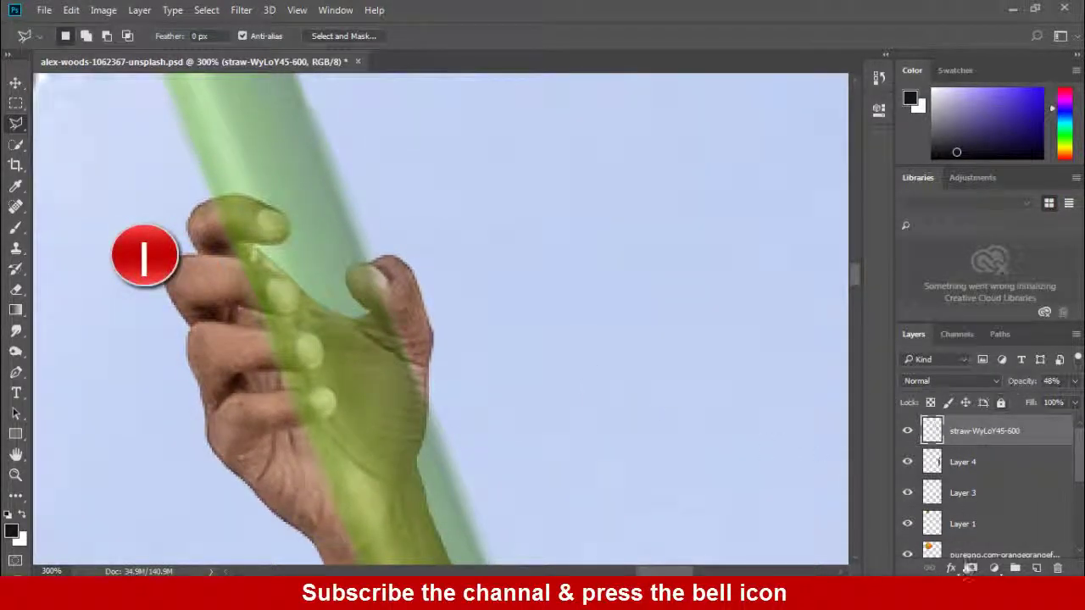
# Step: Add a layer mask to the straw and paint out the fingertips and forearm edge
pyautogui.click(972, 568)
pyautogui.click(15, 227)
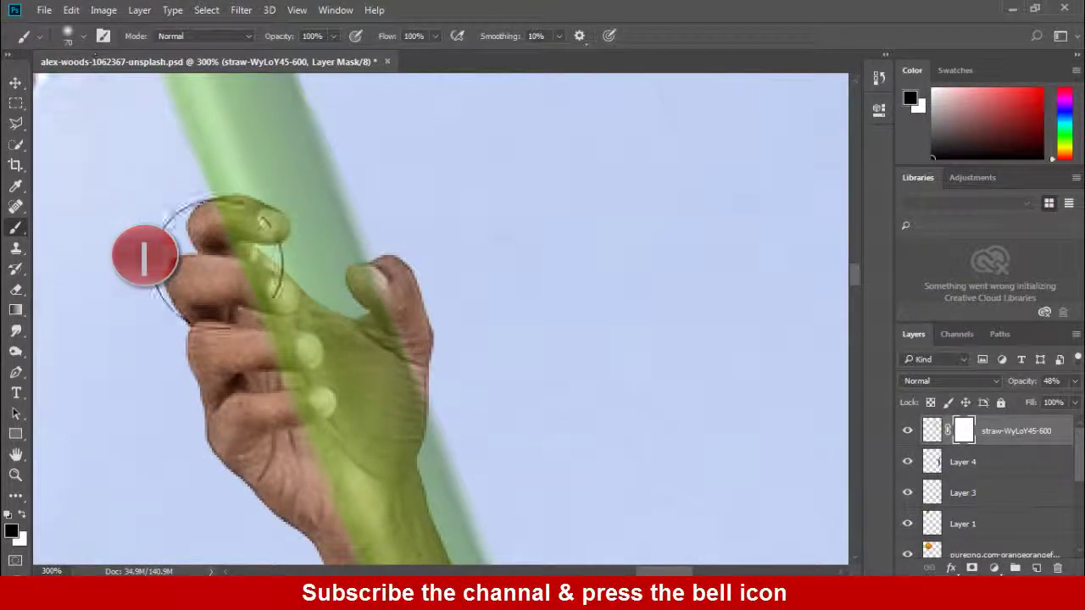
pyautogui.hotkey('ctrl', '+')
pyautogui.moveTo(302, 243); pyautogui.dragTo(449, 363)
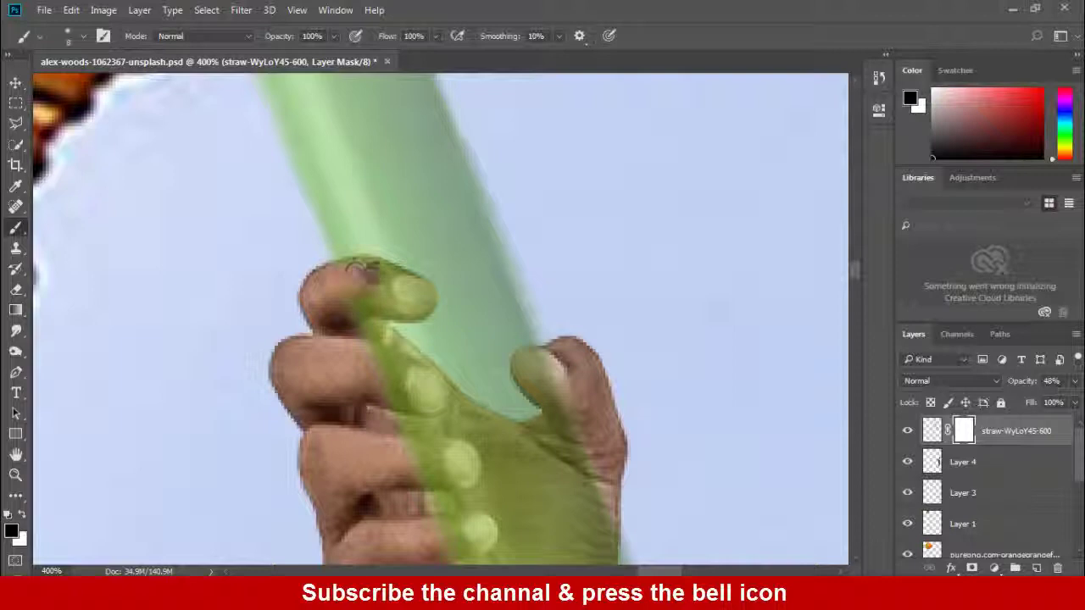
pyautogui.moveTo(361, 268)
pyautogui.mouseDown()
pyautogui.moveTo(398, 297)
pyautogui.moveTo(399, 254)
pyautogui.mouseUp()
pyautogui.hotkey('ctrl', '+')
pyautogui.moveTo(477, 375)
pyautogui.mouseDown()
pyautogui.moveTo(443, 223)
pyautogui.moveTo(288, 208)
pyautogui.moveTo(501, 211)
pyautogui.moveTo(483, 246)
pyautogui.moveTo(450, 219)
pyautogui.mouseUp()
pyautogui.press(']')
pyautogui.press(']')
pyautogui.press(']')
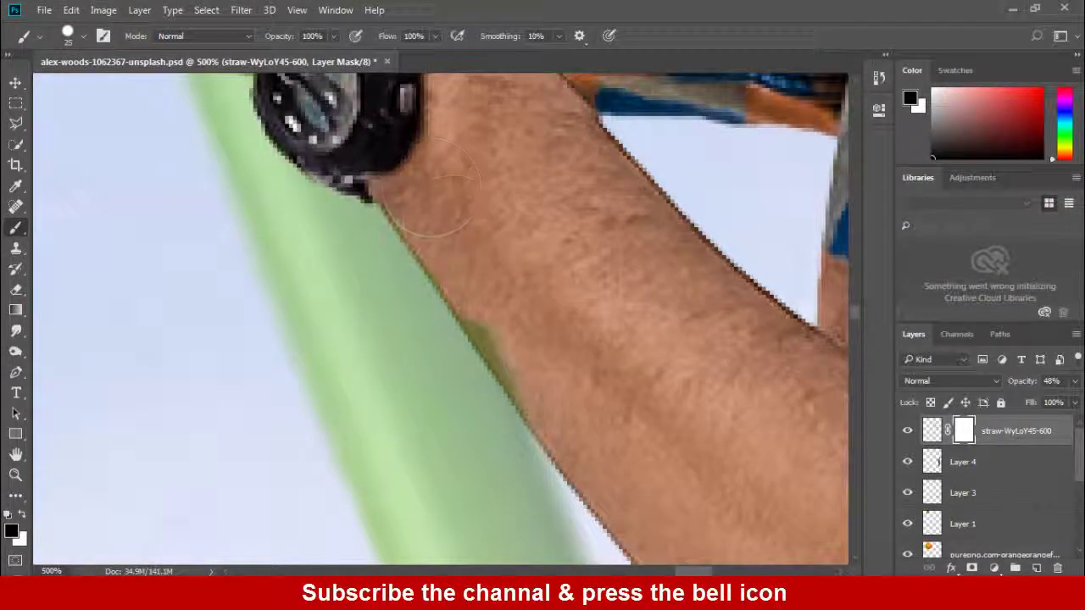
pyautogui.moveTo(489, 272)
pyautogui.mouseDown()
pyautogui.moveTo(569, 382)
pyautogui.moveTo(534, 353)
pyautogui.mouseUp()
pyautogui.hotkey('ctrl', '0')
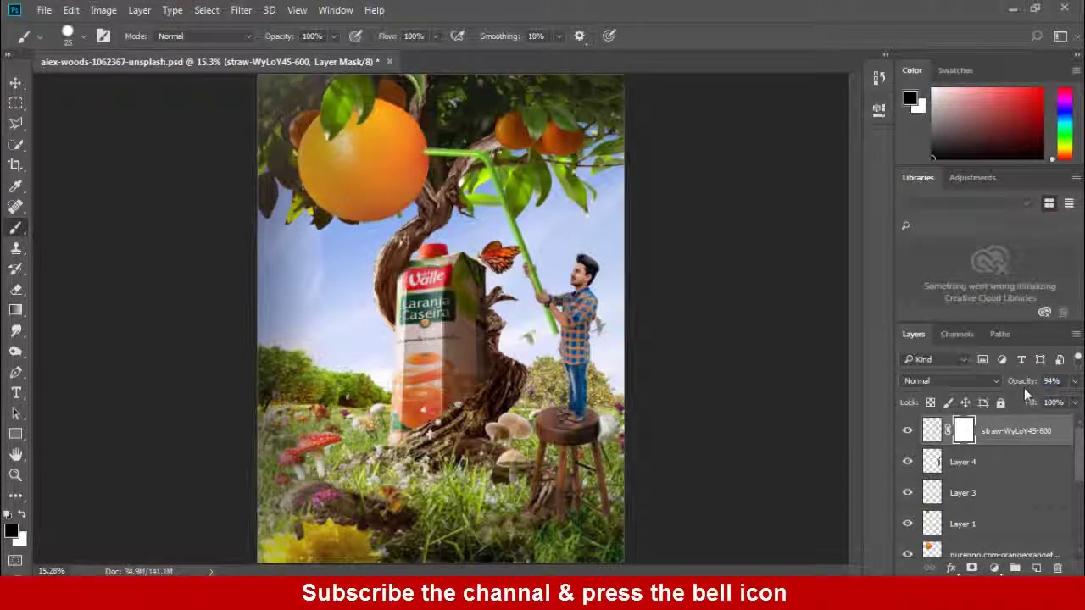
# Step: Select the straw layer and set the brush opacity to about 26%
pyautogui.hotkey('alt', '[')
pyautogui.hotkey('ctrl', '1')
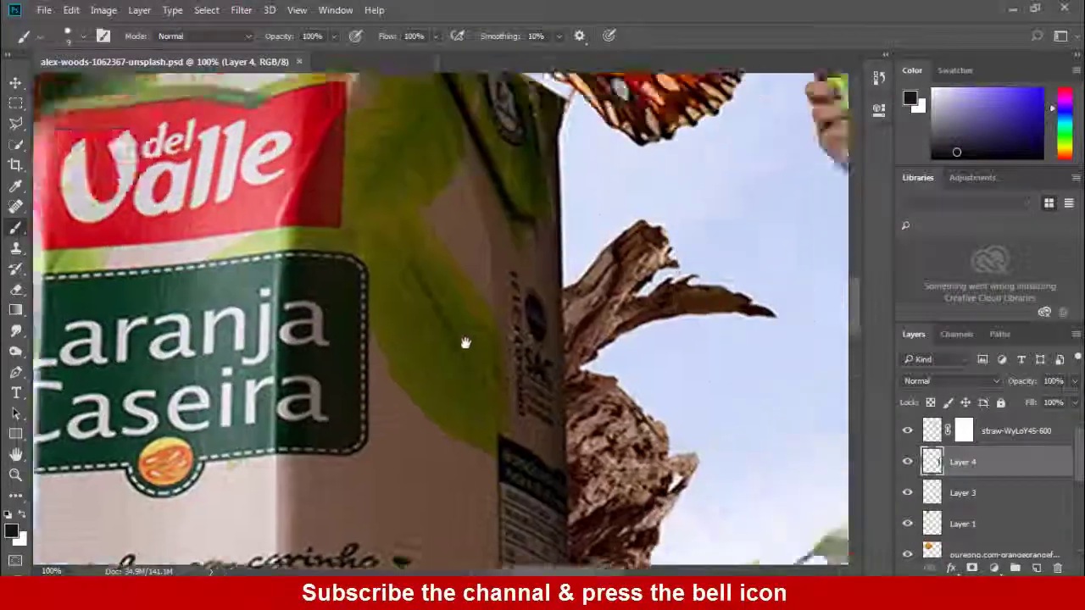
pyautogui.moveTo(465, 342); pyautogui.dragTo(282, 343)
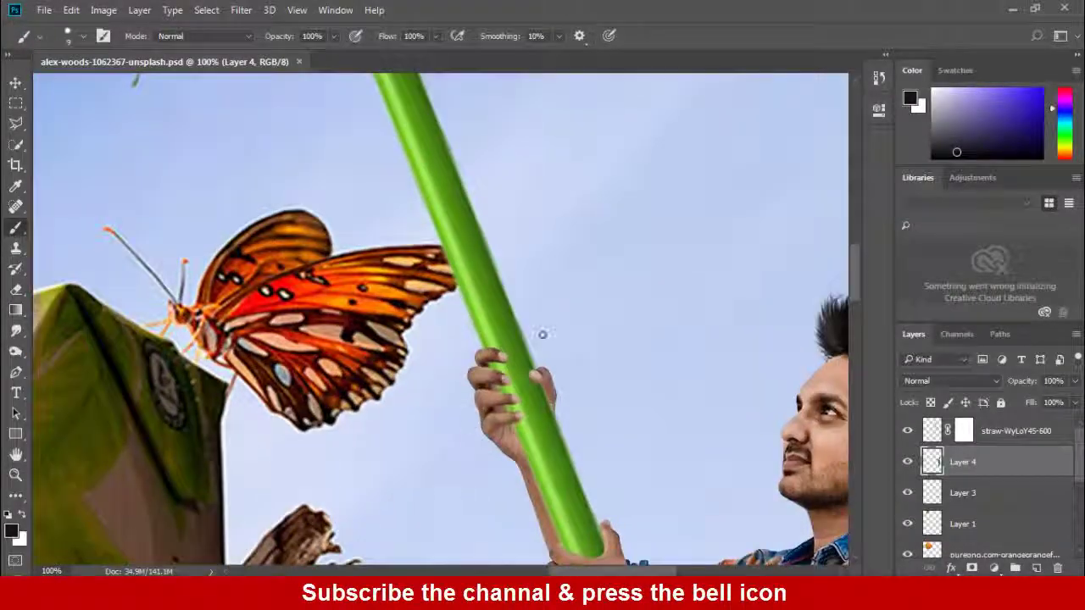
pyautogui.hotkey('ctrl', '+')
pyautogui.hotkey('ctrl', '+')
pyautogui.click(986, 434)
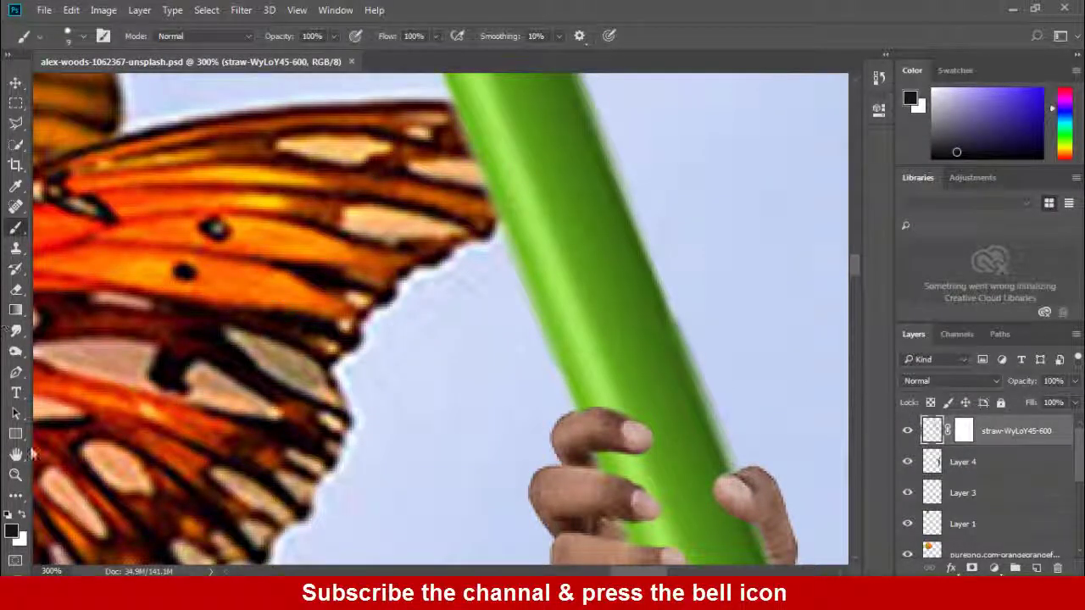
pyautogui.click(68, 35)
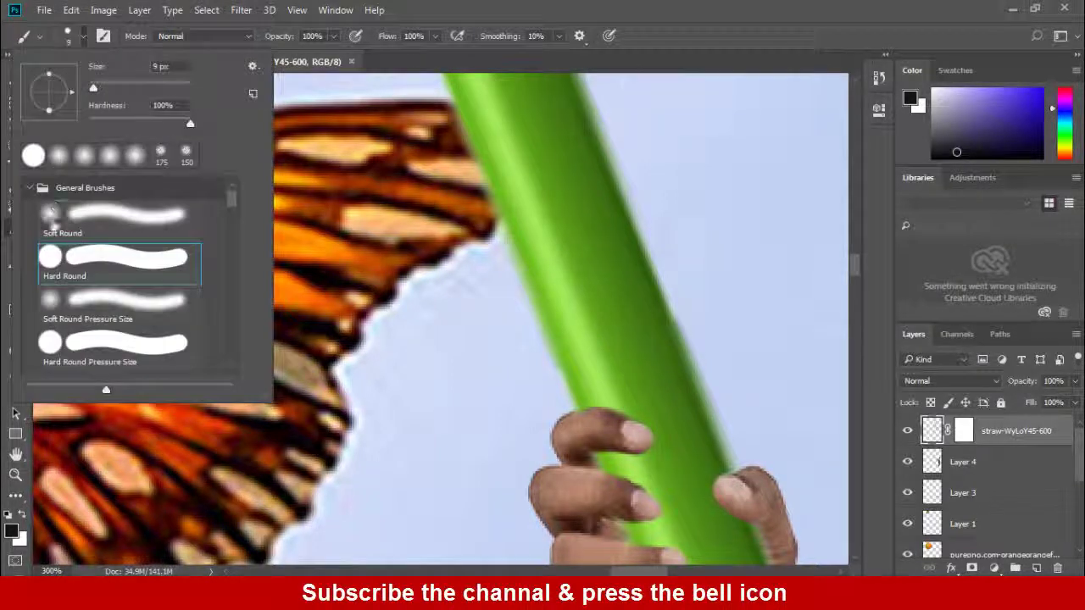
pyautogui.click(285, 41)
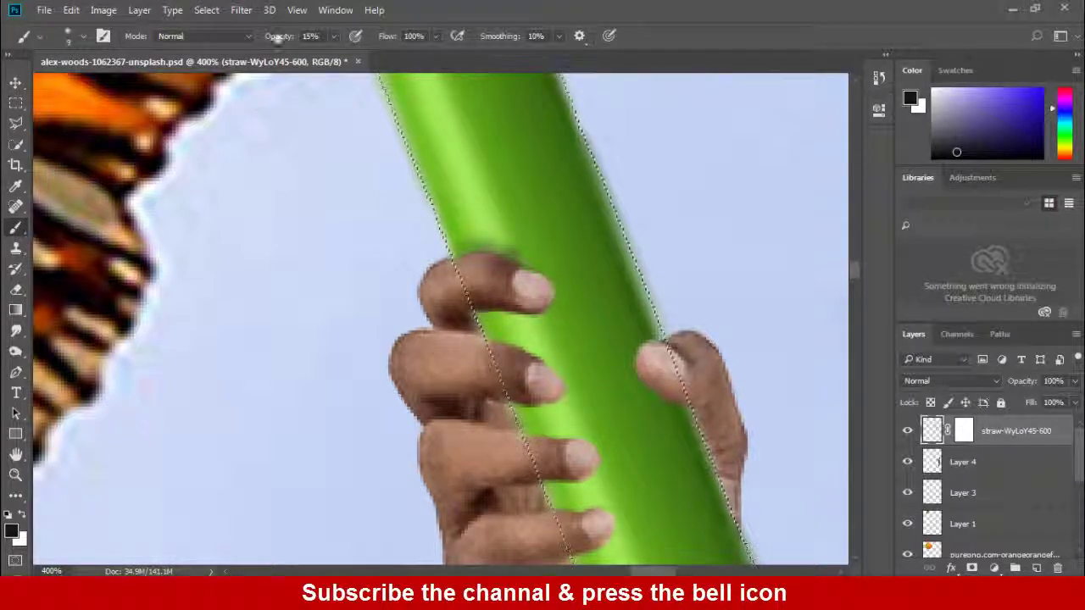
pyautogui.moveTo(274, 36); pyautogui.dragTo(280, 37)
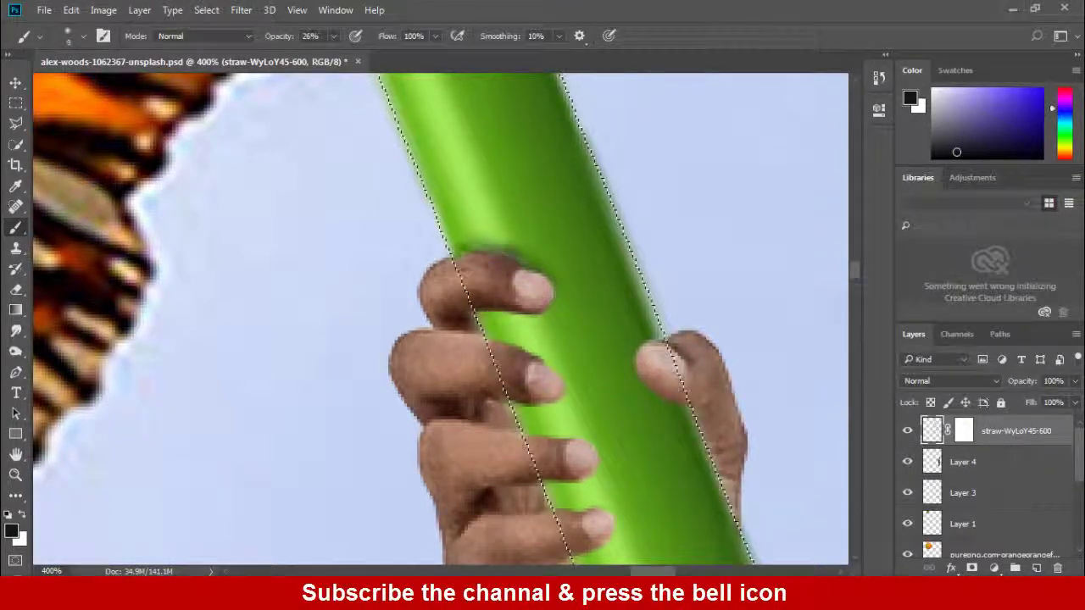
# Step: Darken the straw where the fingers overlap it, then save the composite
pyautogui.moveTo(548, 296); pyautogui.dragTo(472, 310)
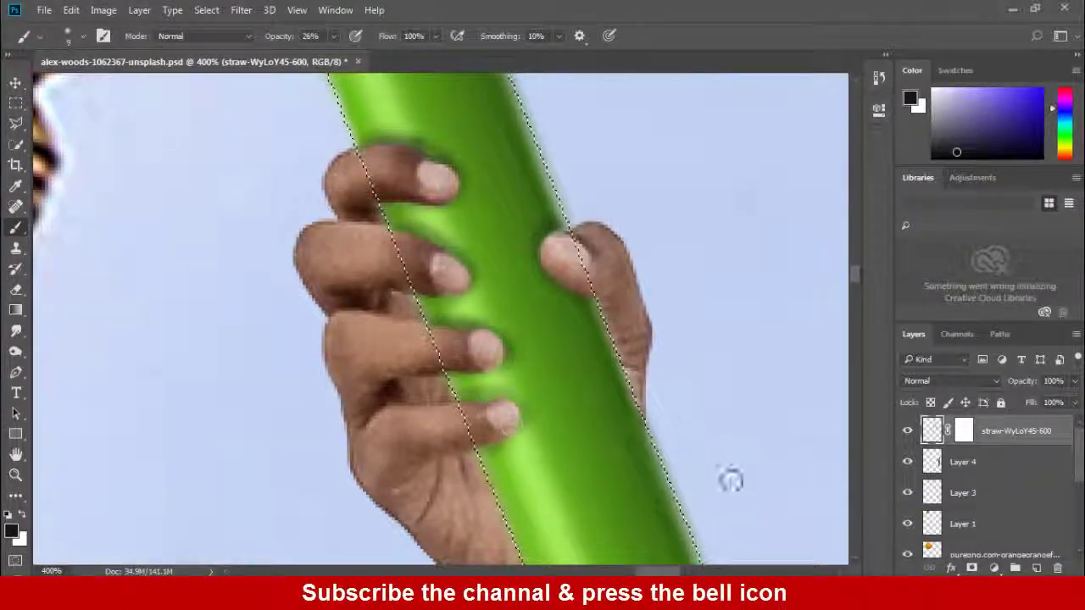
pyautogui.moveTo(729, 480); pyautogui.dragTo(565, 226)
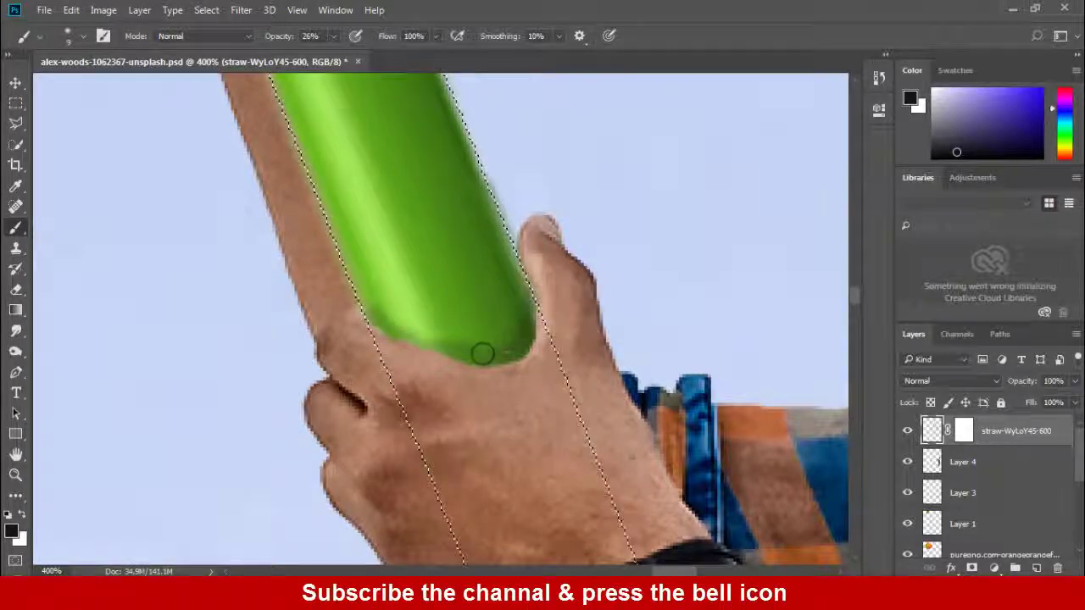
pyautogui.scroll(-3, 358, 322)
pyautogui.scroll(-2, 474, 382)
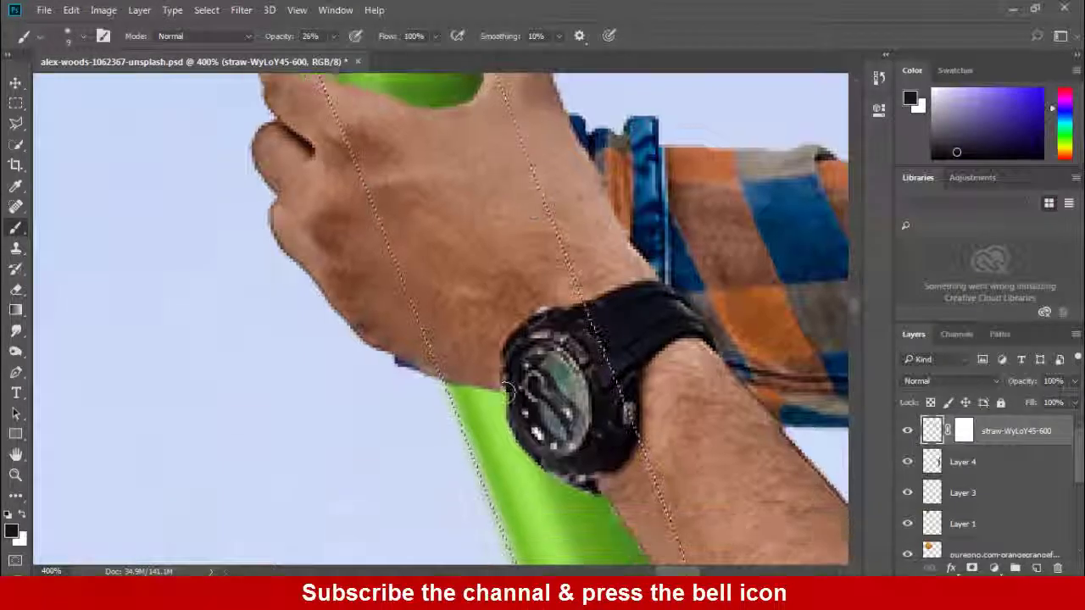
pyautogui.hotkey('ctrl', '0')
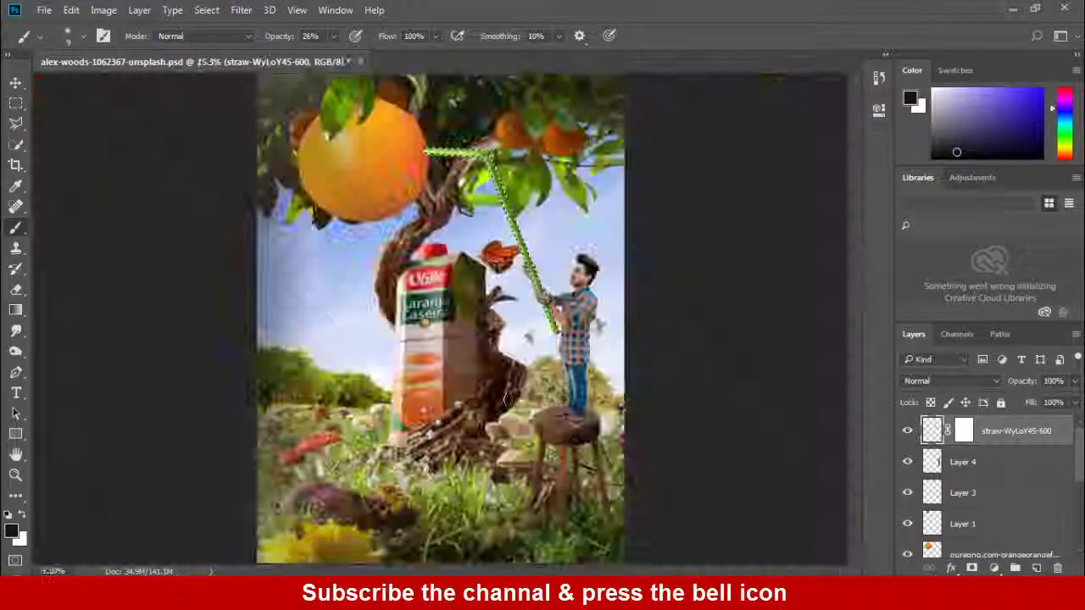
pyautogui.hotkey('ctrl', 's')
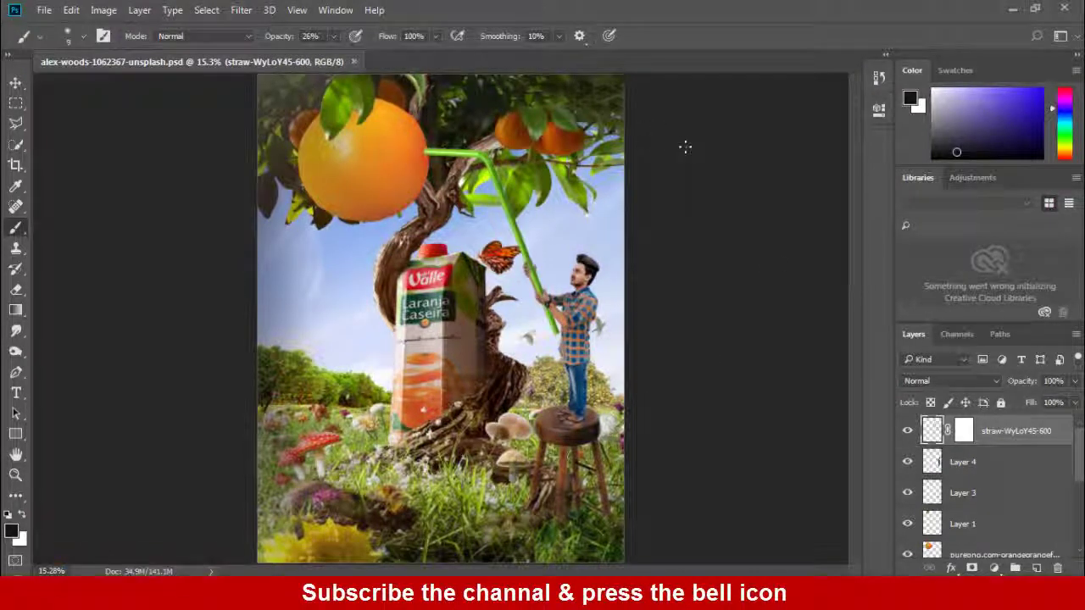
# Step: Choose a pale pink foreground colour for painting
pyautogui.click(967, 463)
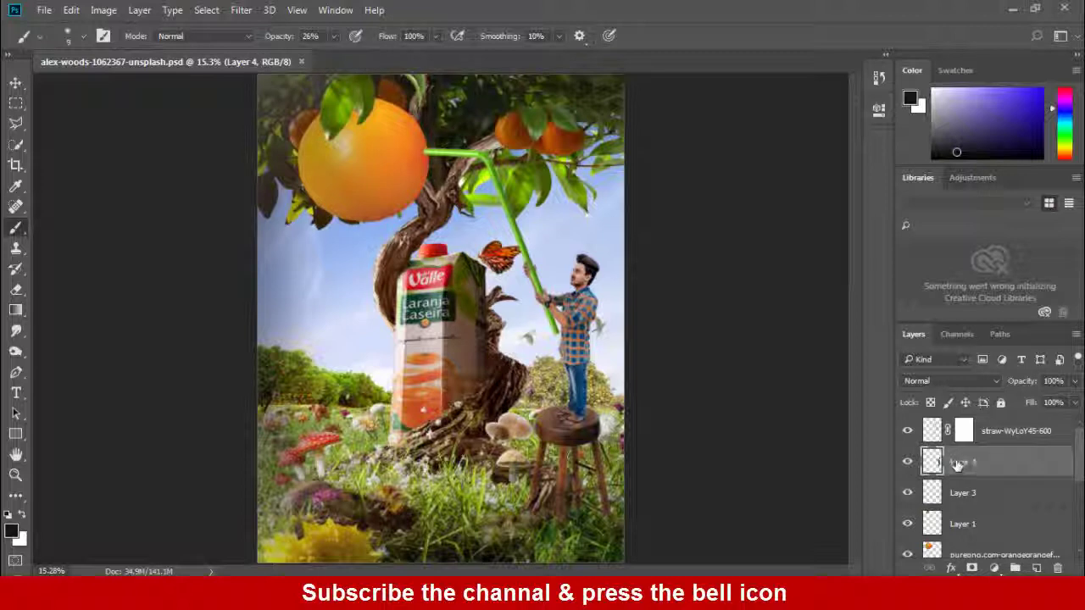
pyautogui.moveTo(975, 500); pyautogui.dragTo(982, 507)
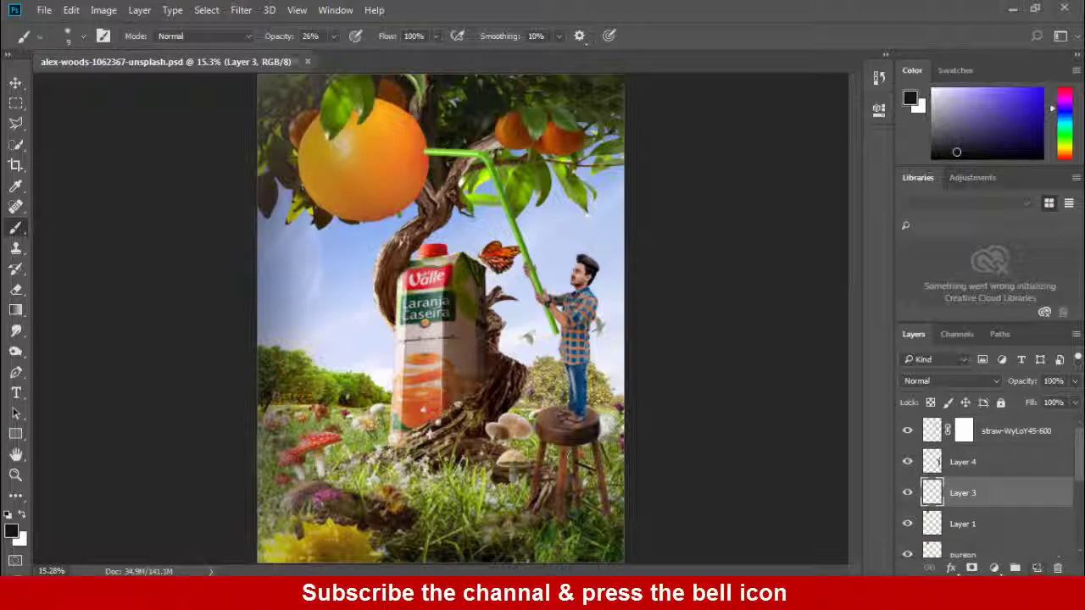
pyautogui.click(11, 532)
pyautogui.click(351, 148)
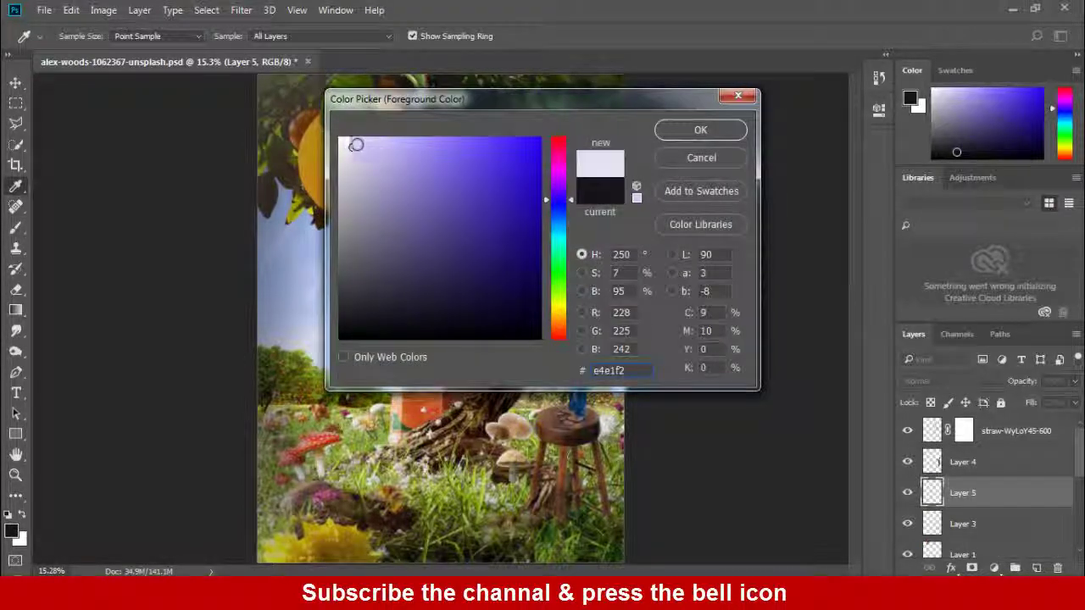
pyautogui.click(556, 174)
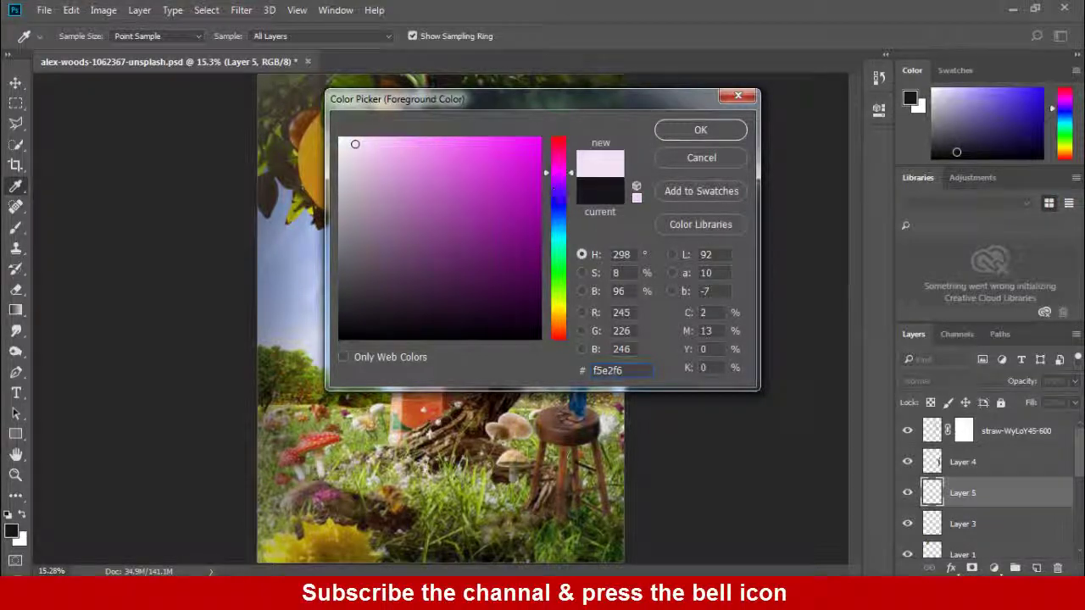
pyautogui.click(700, 130)
# Step: Set Layer 5 to Screen and paint a soft glow beside the carton with a large, low-opacity brush
pyautogui.press('b')
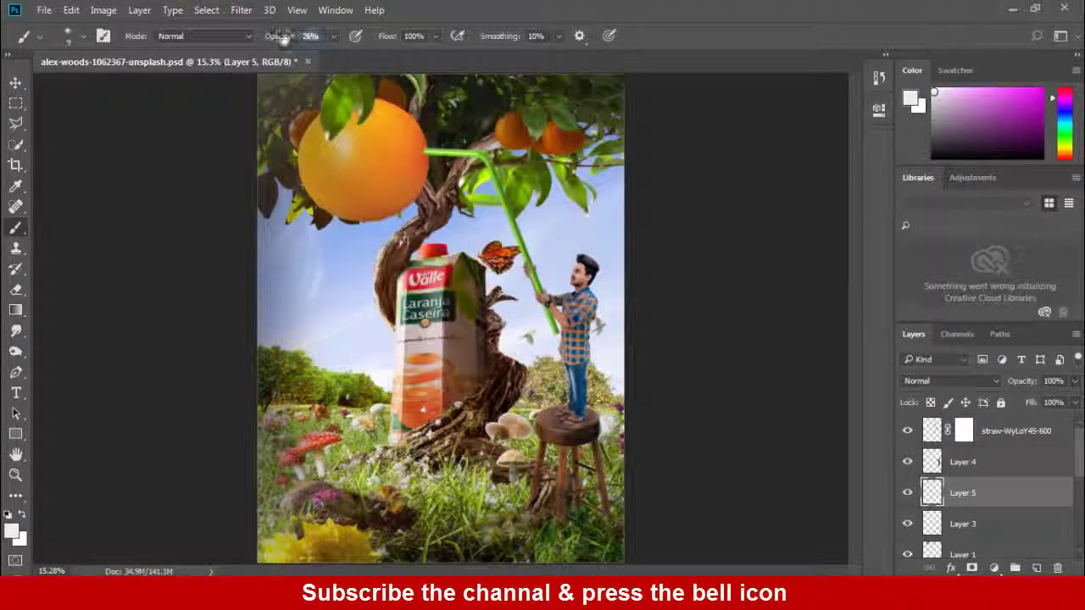
pyautogui.moveTo(273, 39); pyautogui.dragTo(284, 39)
pyautogui.click(928, 382)
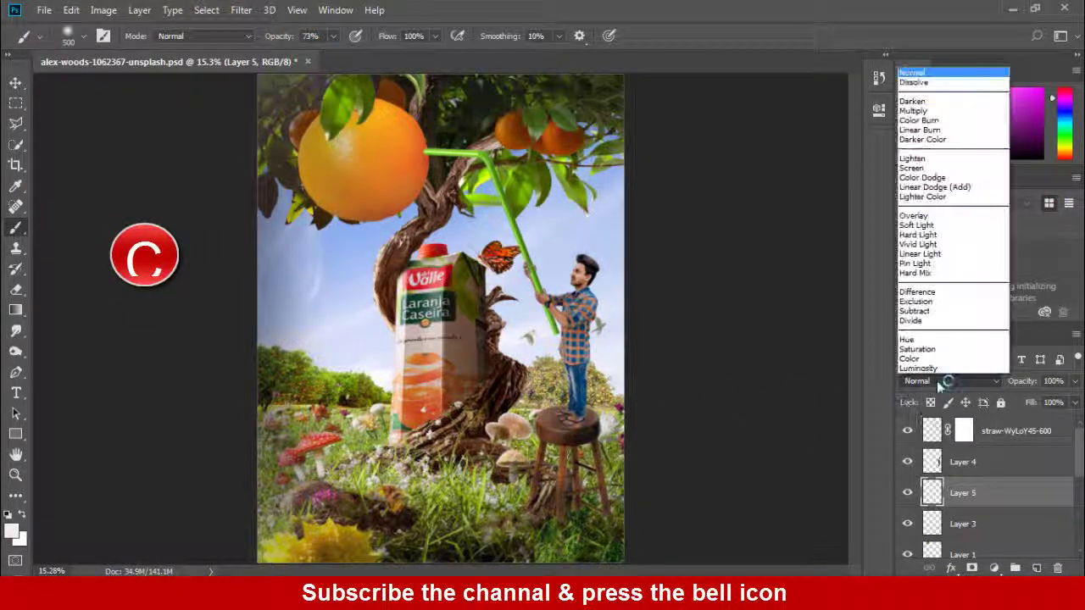
pyautogui.click(915, 168)
pyautogui.press('4')
pyautogui.press('3')
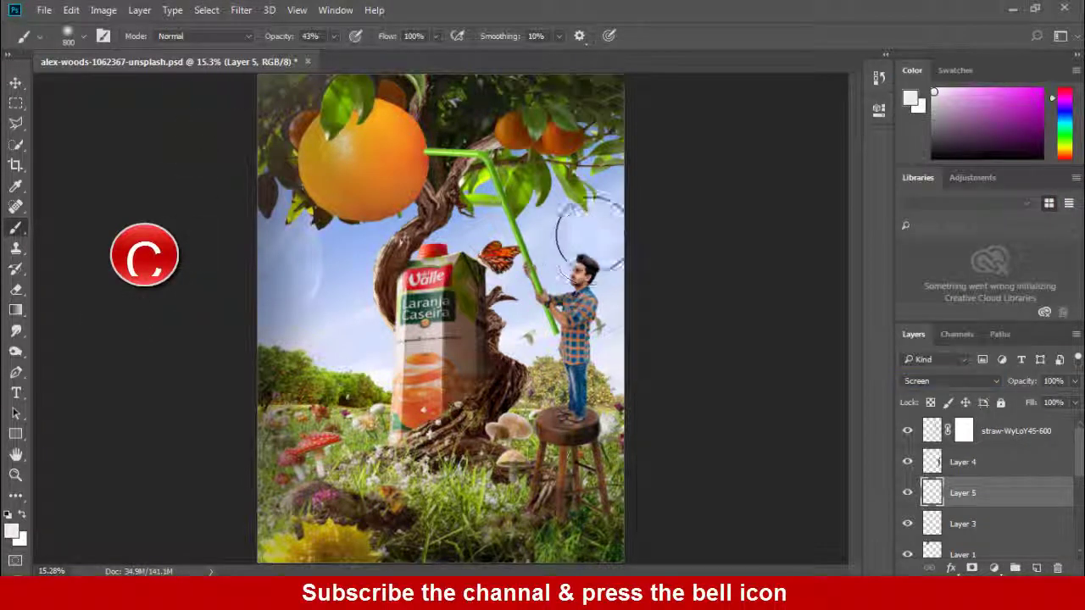
pyautogui.press(']')
pyautogui.press(']')
pyautogui.press(']')
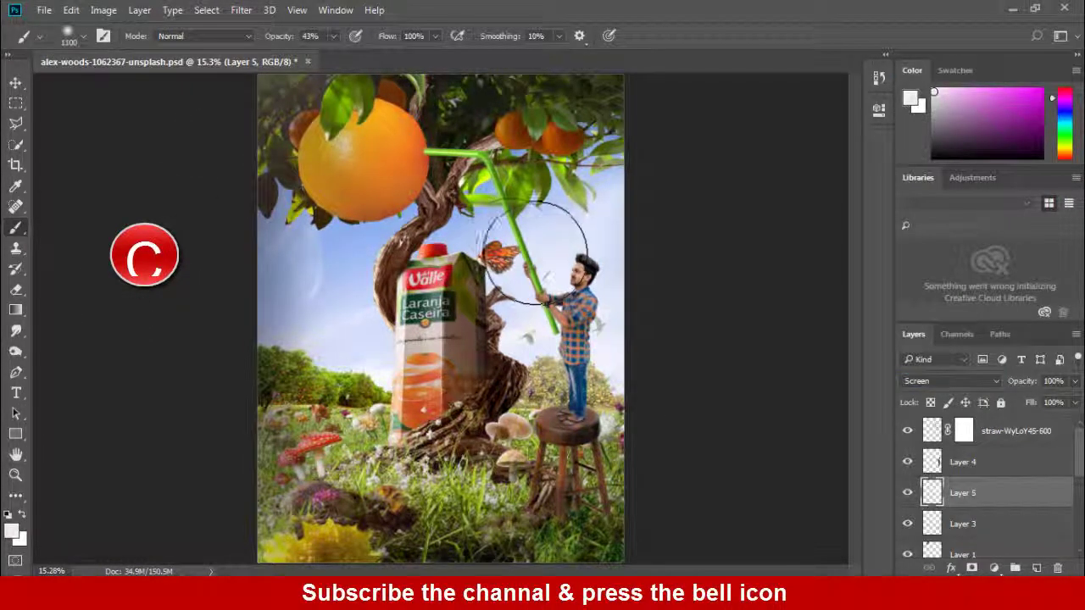
pyautogui.moveTo(308, 305)
pyautogui.mouseDown()
pyautogui.moveTo(279, 266)
pyautogui.moveTo(270, 339)
pyautogui.mouseUp()
# Step: On Layer 4, paint soft light along the man's hair edge with a small 28% brush
pyautogui.hotkey('ctrl', 's')
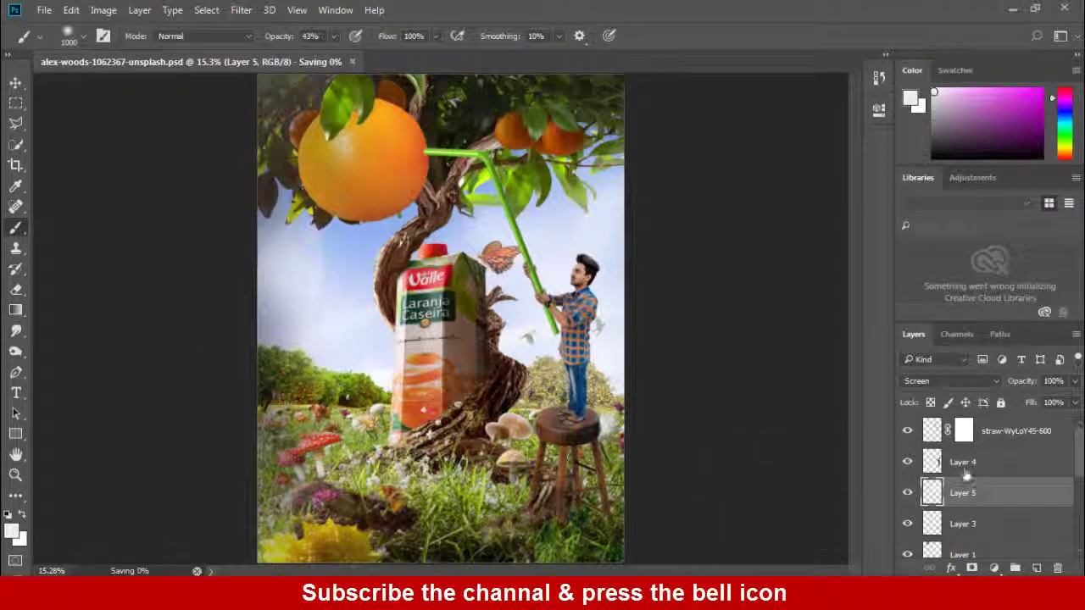
pyautogui.click(956, 465)
pyautogui.hotkey('ctrl', '+')
pyautogui.hotkey('ctrl', '+')
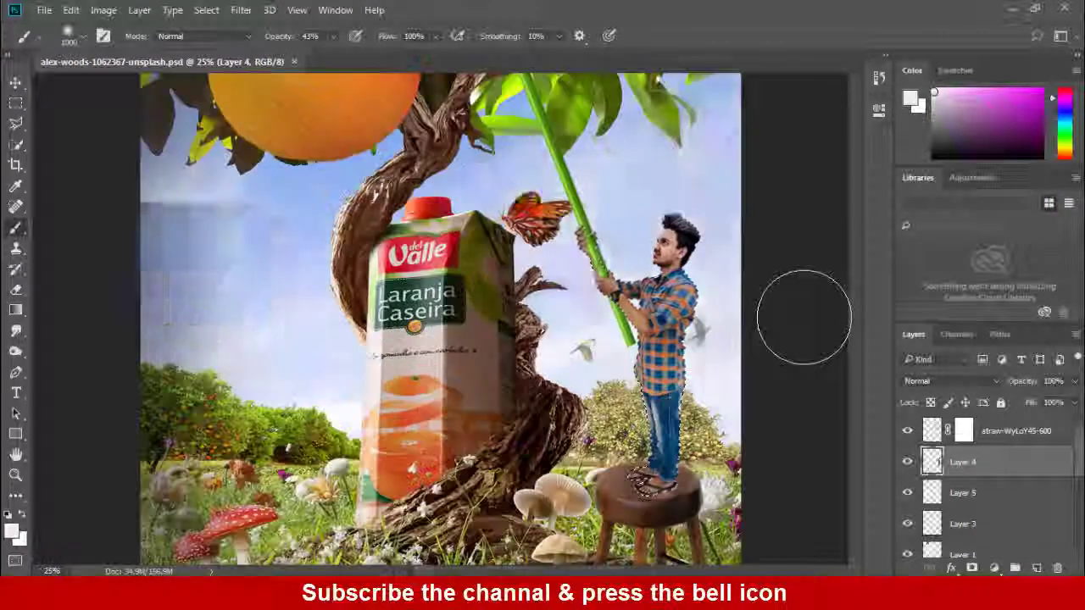
pyautogui.hotkey('ctrl', '+')
pyautogui.hscroll(3, 652, 250)
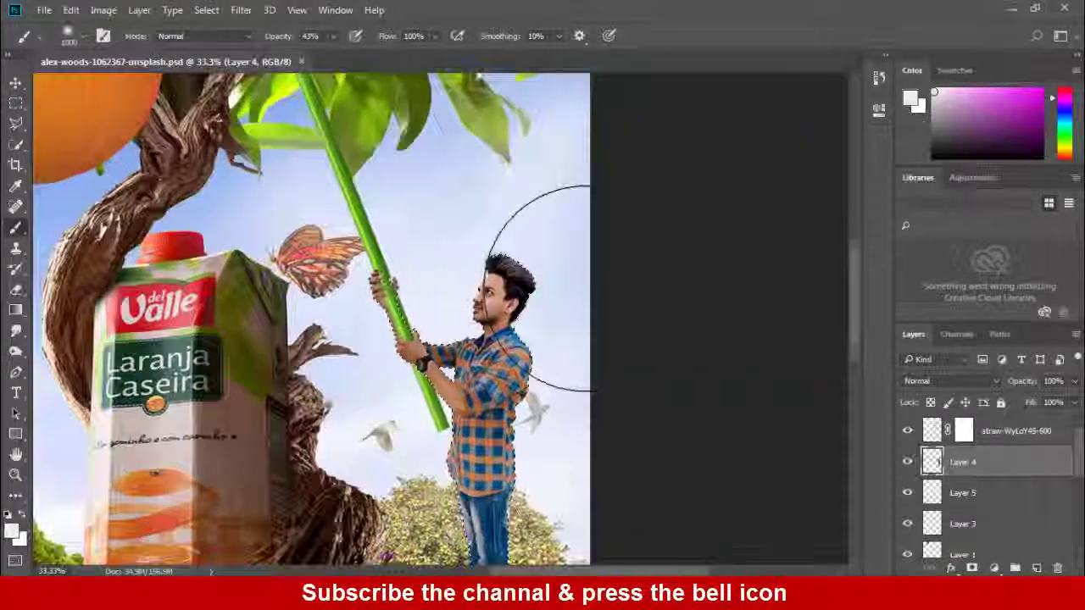
pyautogui.scroll(1, 581, 218)
pyautogui.scroll(1, 557, 279)
pyautogui.moveTo(576, 279); pyautogui.dragTo(432, 347)
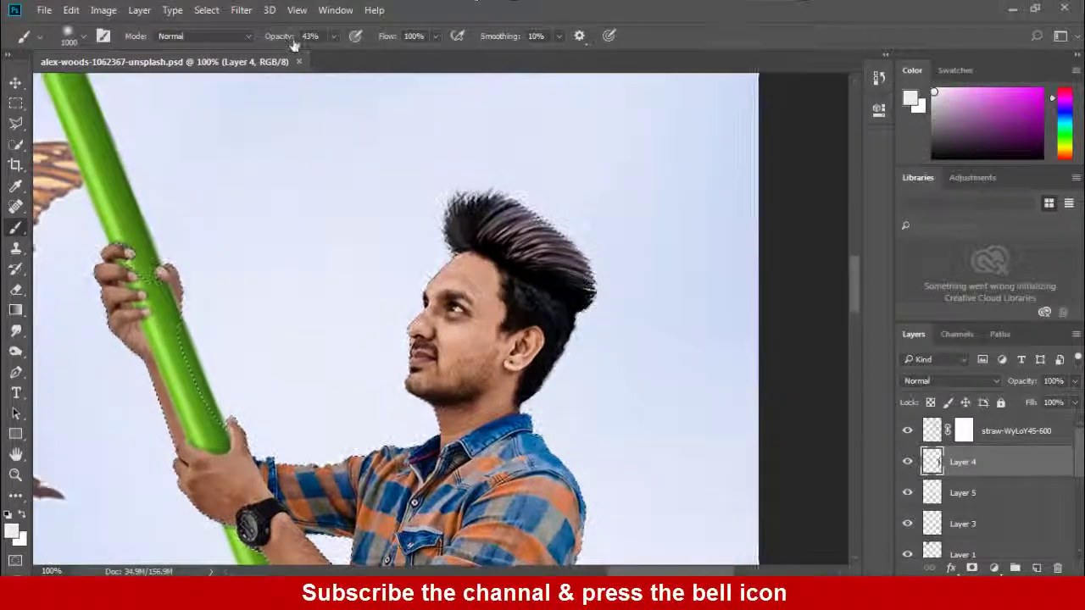
pyautogui.press('2')
pyautogui.press('8')
pyautogui.press('[')
pyautogui.press('[')
pyautogui.press('[')
pyautogui.press('[')
pyautogui.press('[')
pyautogui.press('[')
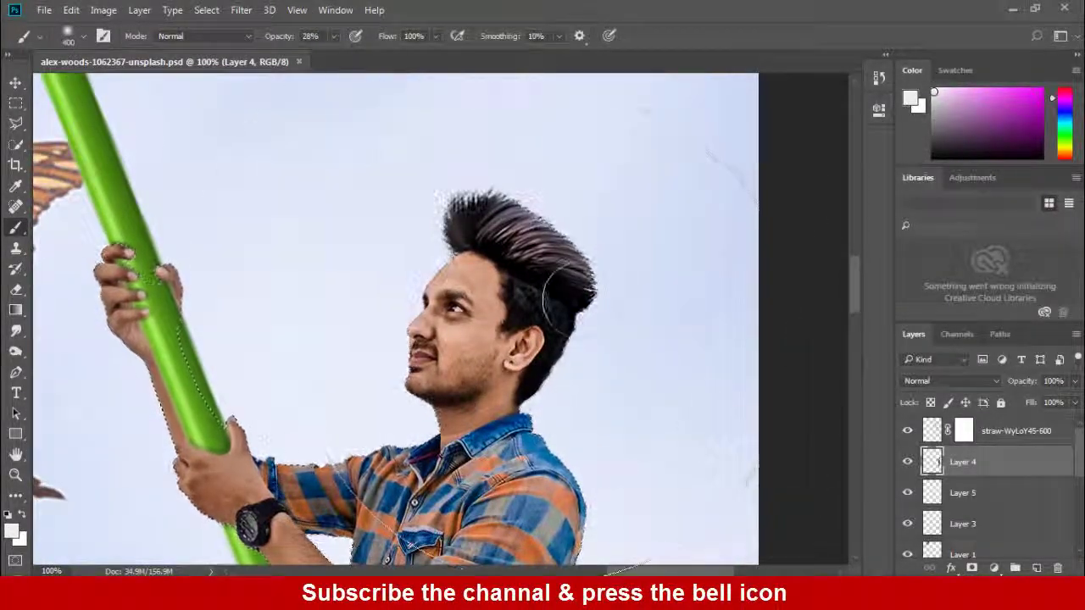
pyautogui.moveTo(575, 229)
pyautogui.mouseDown()
pyautogui.moveTo(586, 330)
pyautogui.moveTo(552, 392)
pyautogui.moveTo(600, 536)
pyautogui.moveTo(588, 203)
pyautogui.moveTo(538, 289)
pyautogui.moveTo(524, 393)
pyautogui.mouseUp()
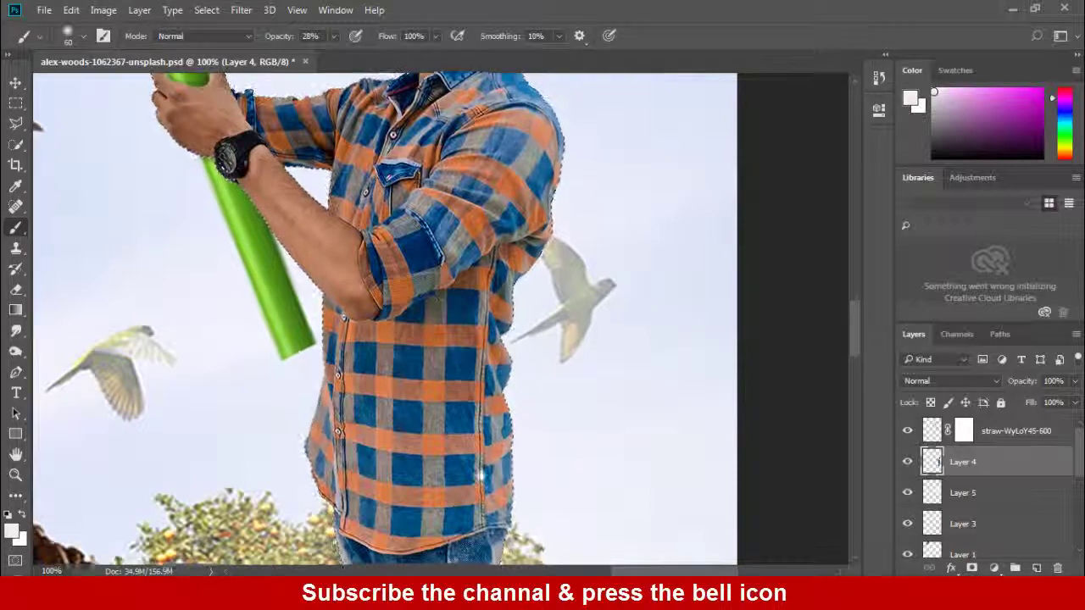
# Step: Load the stool's outline as a selection on Layer 2, fit the view and save
pyautogui.moveTo(525, 511)
pyautogui.mouseDown()
pyautogui.moveTo(513, 212)
pyautogui.moveTo(509, 393)
pyautogui.mouseUp()
pyautogui.moveTo(513, 433); pyautogui.dragTo(393, 127)
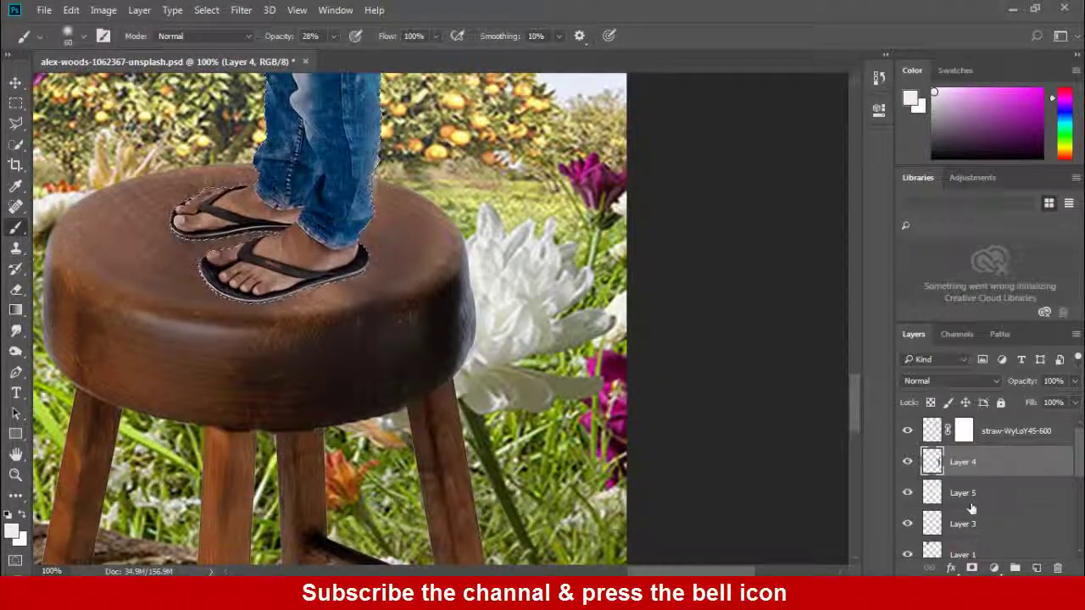
pyautogui.scroll(-3, 983, 491)
pyautogui.click(966, 523)
pyautogui.keyDown('ctrl'); pyautogui.click(932, 523); pyautogui.keyUp('ctrl')
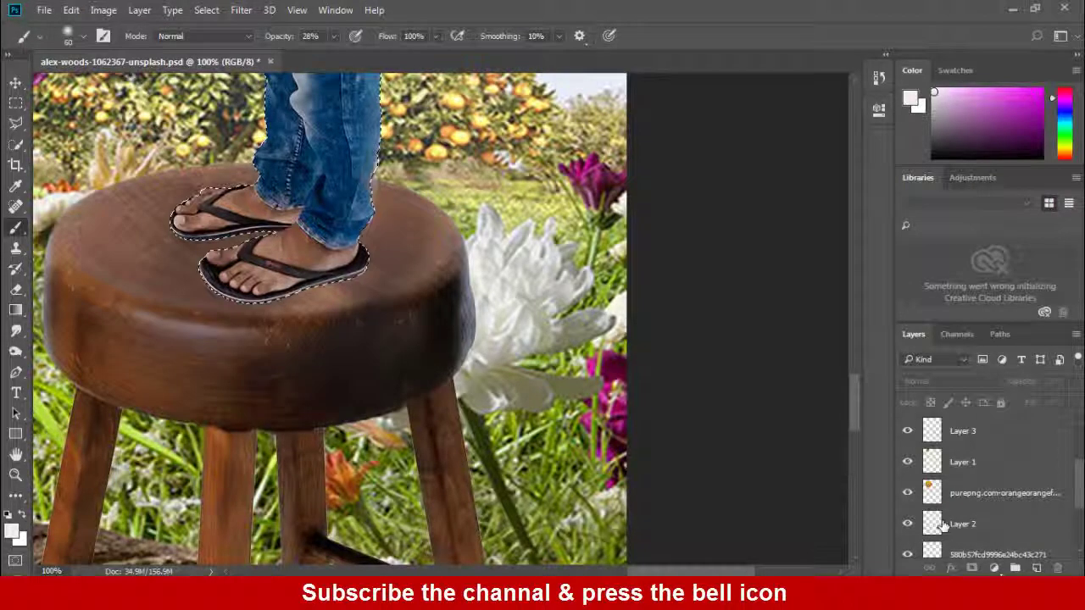
pyautogui.click(966, 523)
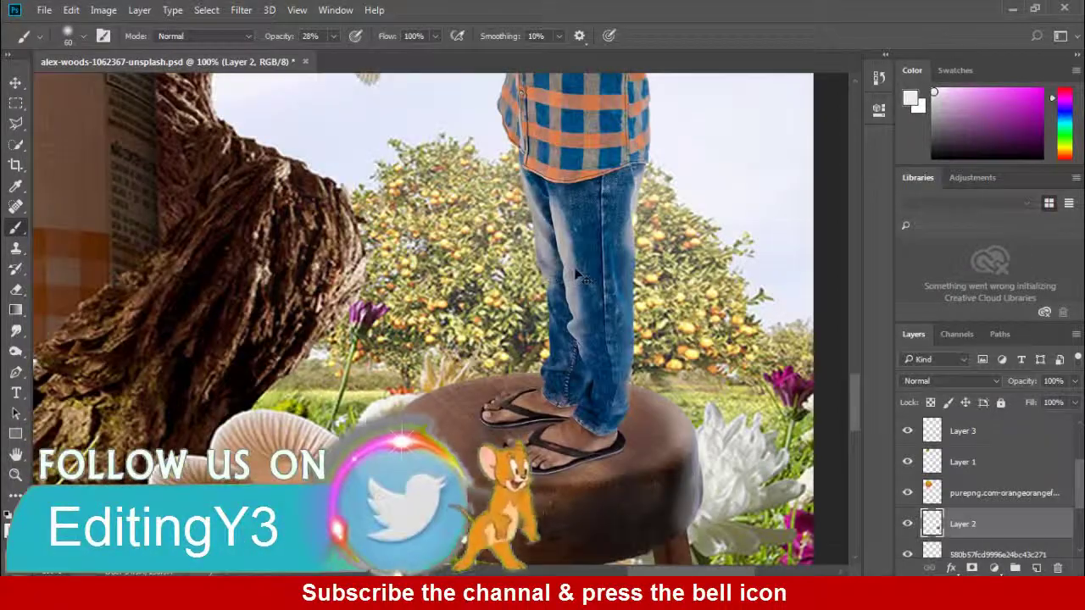
pyautogui.hotkey('ctrl', '0')
pyautogui.hotkey('ctrl', 's')
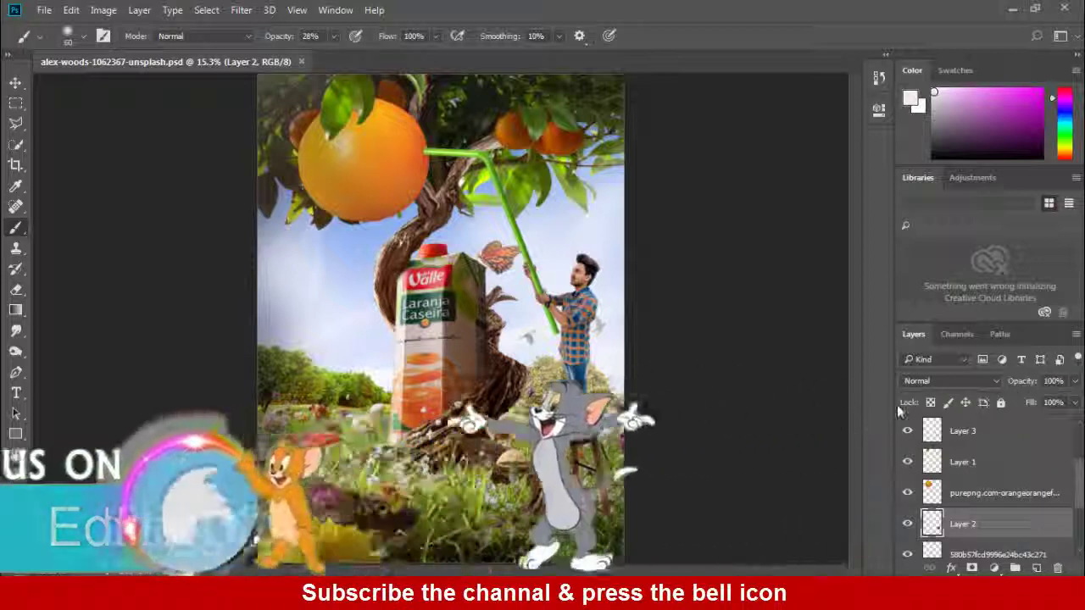
# Step: Flatten all layers into a single background and save
pyautogui.click(984, 437)
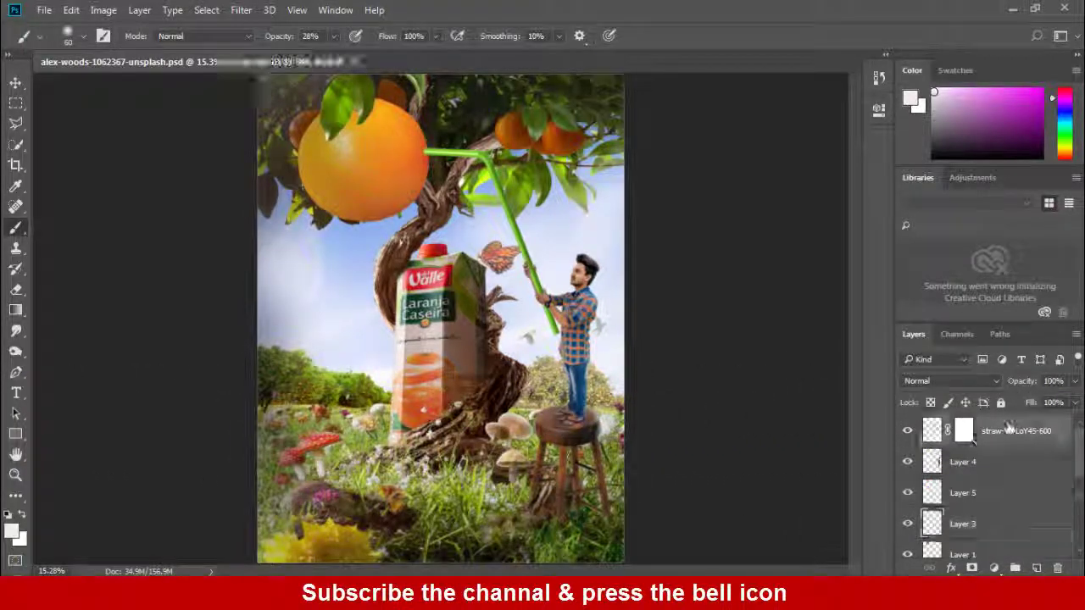
pyautogui.rightClick(1004, 434)
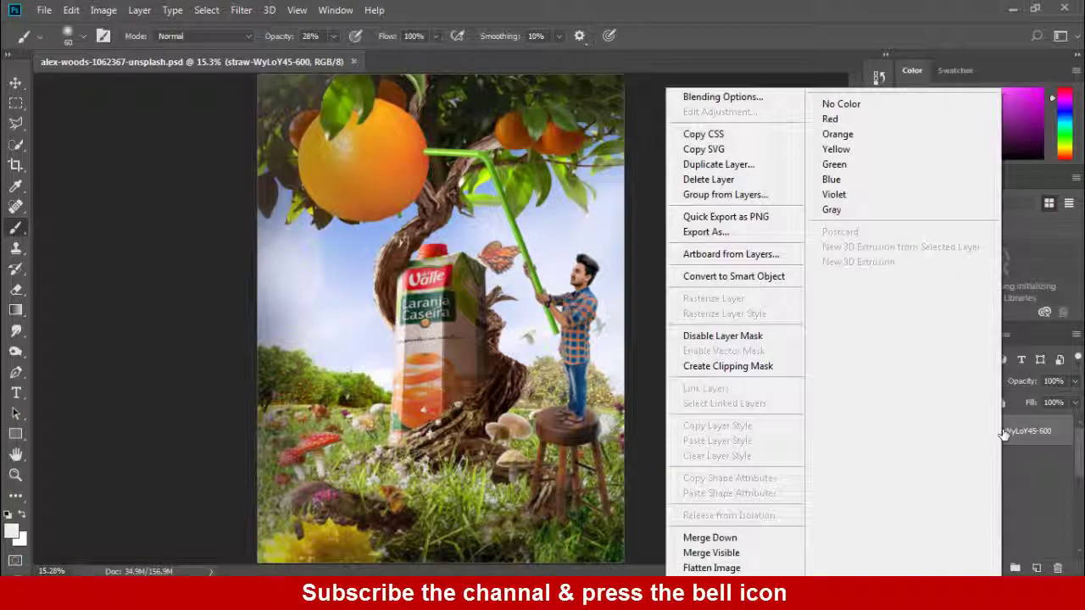
pyautogui.click(720, 567)
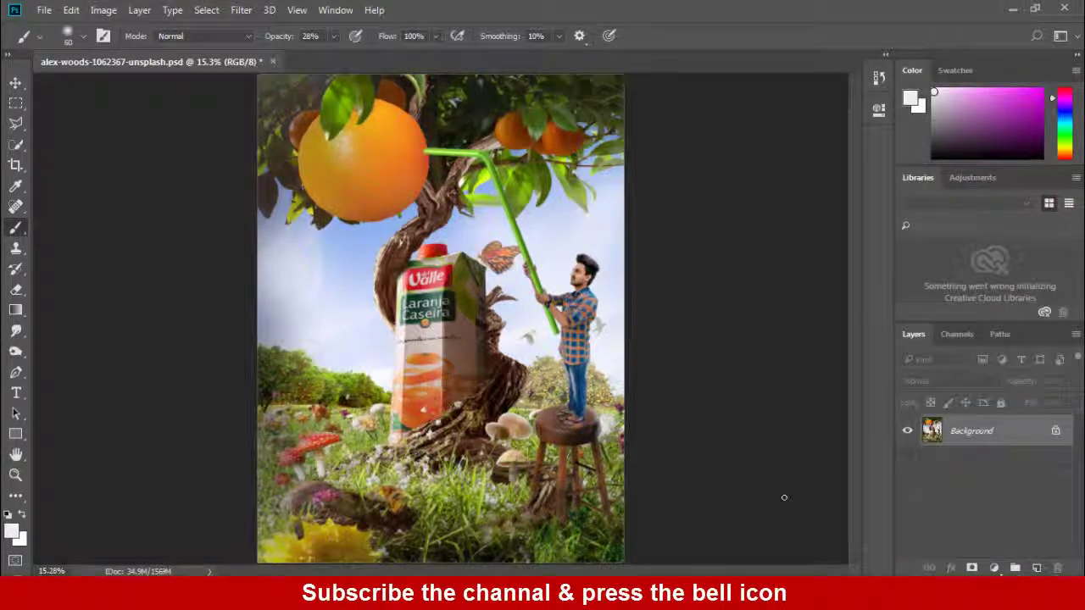
pyautogui.hotkey('ctrl', 's')
# Step: Grade in Camera Raw: slightly lower exposure, lifted shadows, more clarity and a dark vignette
pyautogui.click(246, 10)
pyautogui.click(301, 99)
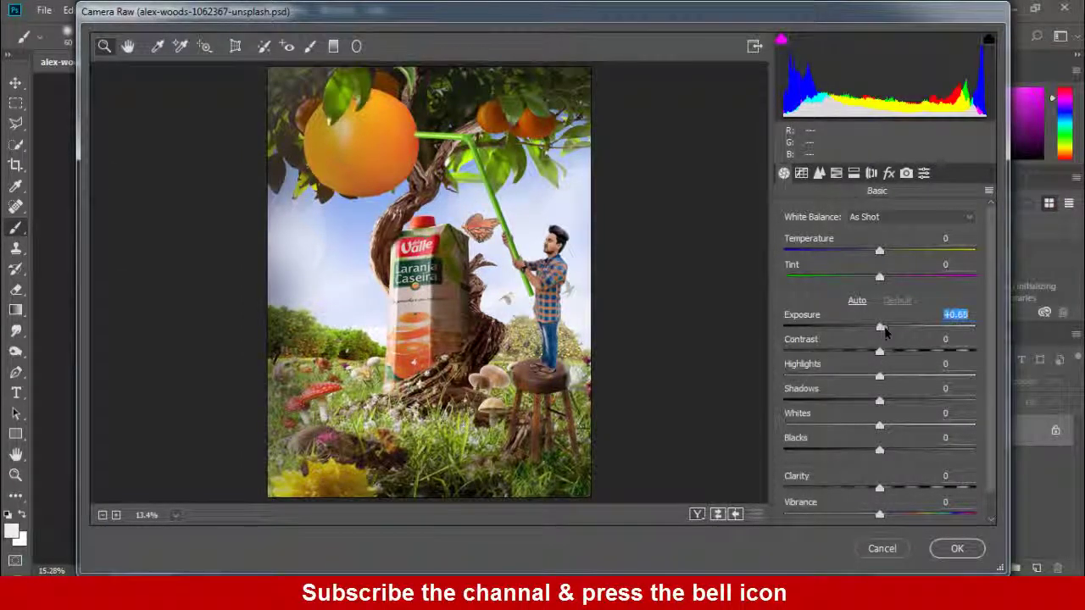
pyautogui.moveTo(884, 330); pyautogui.dragTo(879, 333)
pyautogui.moveTo(879, 402)
pyautogui.mouseDown()
pyautogui.moveTo(905, 402)
pyautogui.moveTo(837, 426)
pyautogui.mouseUp()
pyautogui.doubleClick(838, 426)
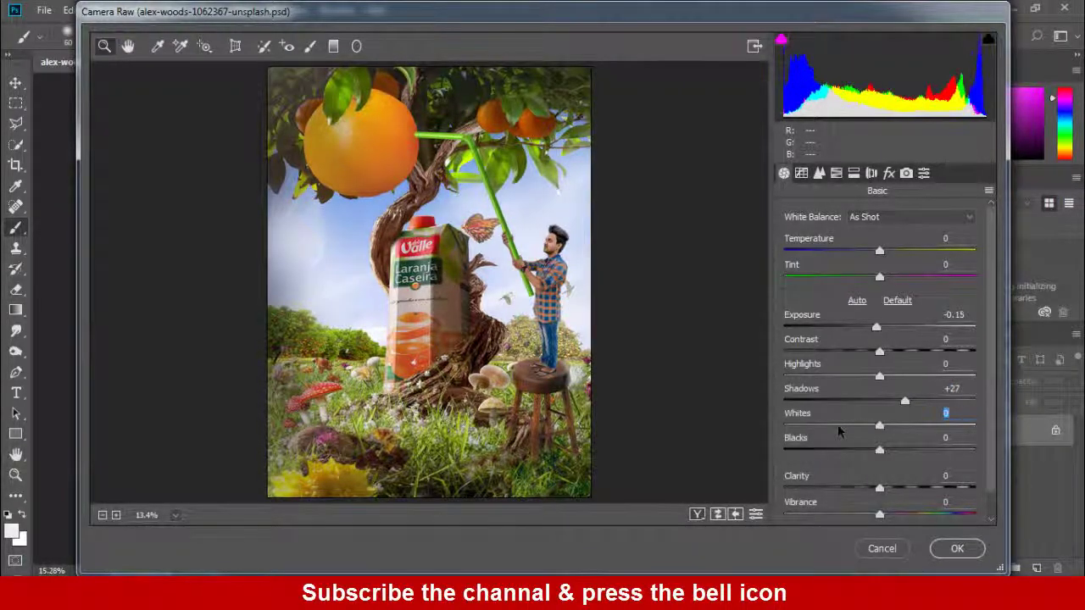
pyautogui.moveTo(879, 488)
pyautogui.mouseDown()
pyautogui.moveTo(908, 490)
pyautogui.moveTo(888, 489)
pyautogui.moveTo(890, 514)
pyautogui.mouseUp()
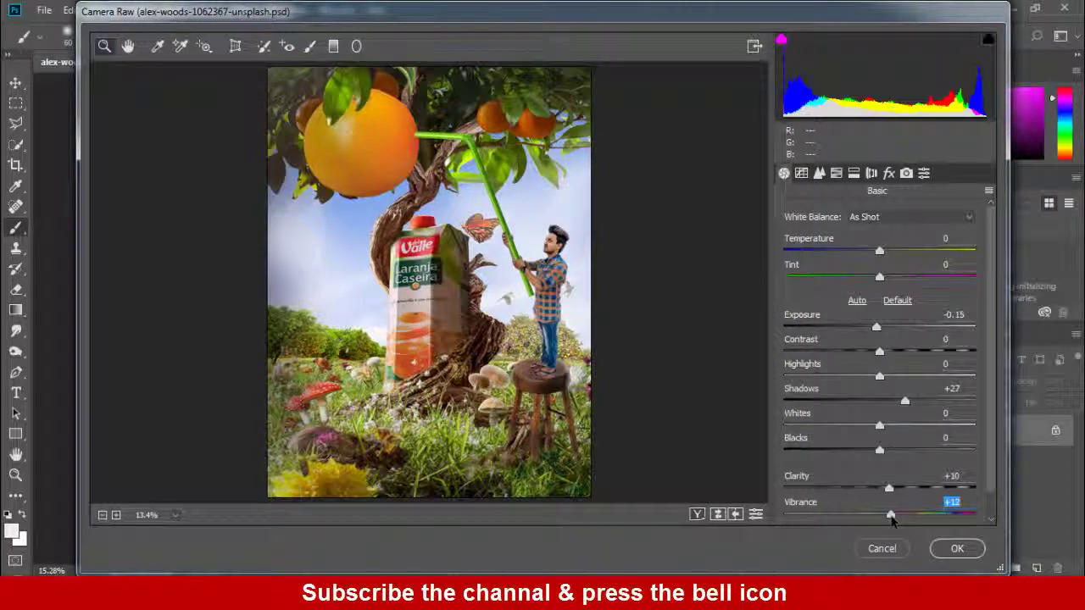
pyautogui.click(836, 173)
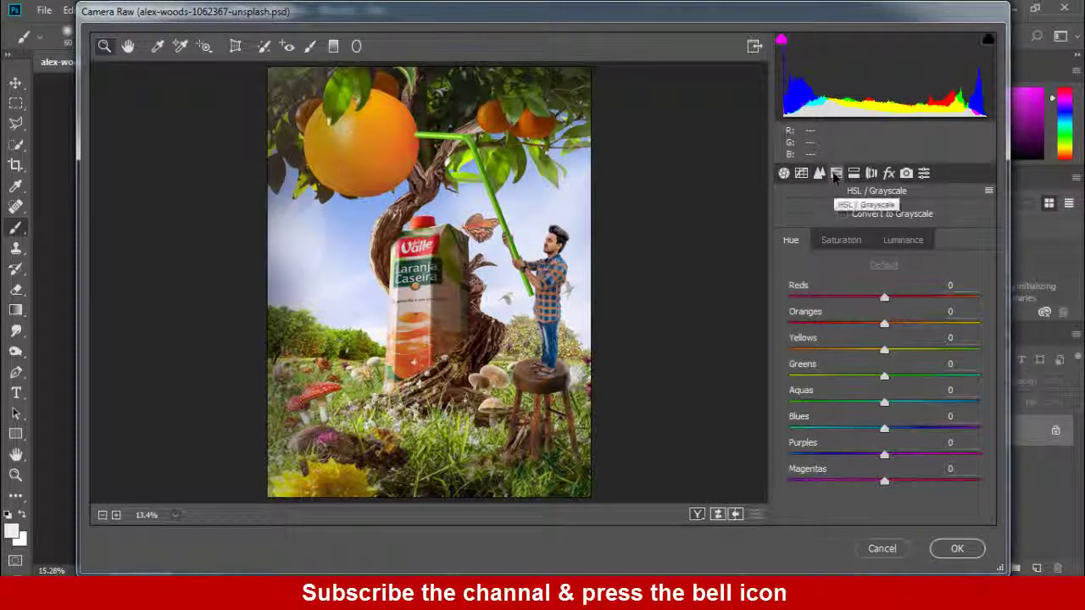
pyautogui.click(889, 173)
pyautogui.moveTo(879, 436); pyautogui.dragTo(865, 439)
pyautogui.click(957, 548)
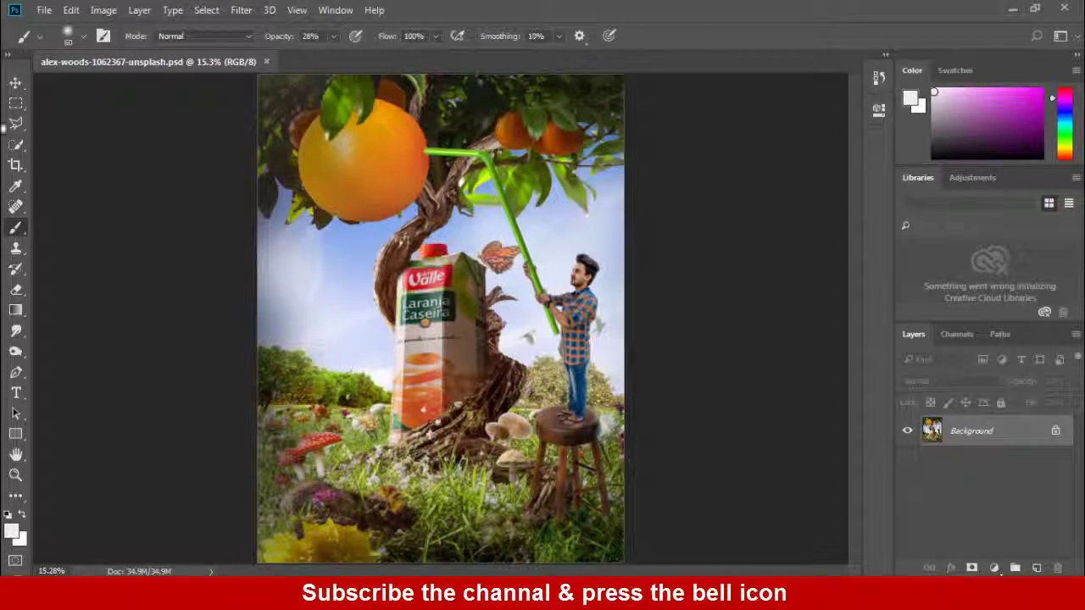
# Step: Place the LOGO file as a linked image, shrink it, and move it to the top-right corner
pyautogui.click(44, 9)
pyautogui.click(77, 302)
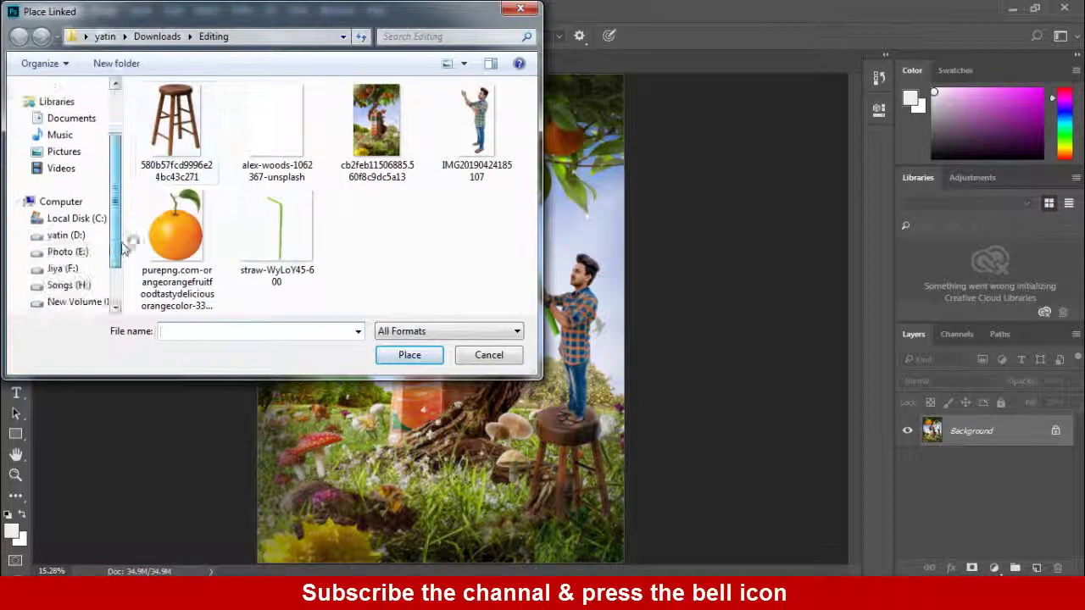
pyautogui.click(66, 235)
pyautogui.click(472, 136)
pyautogui.click(409, 354)
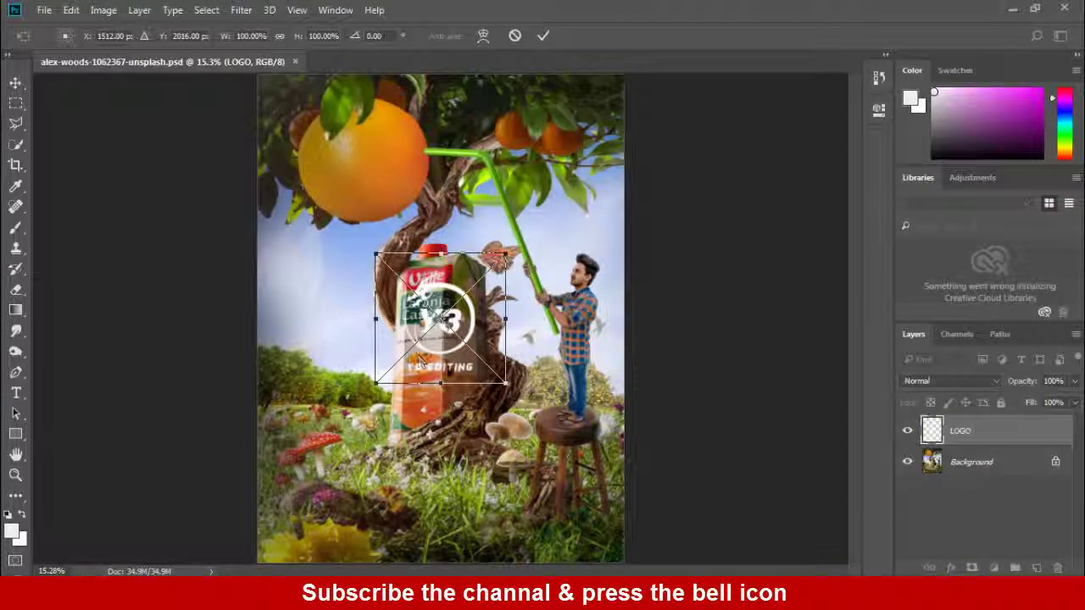
pyautogui.moveTo(506, 384); pyautogui.dragTo(458, 334)
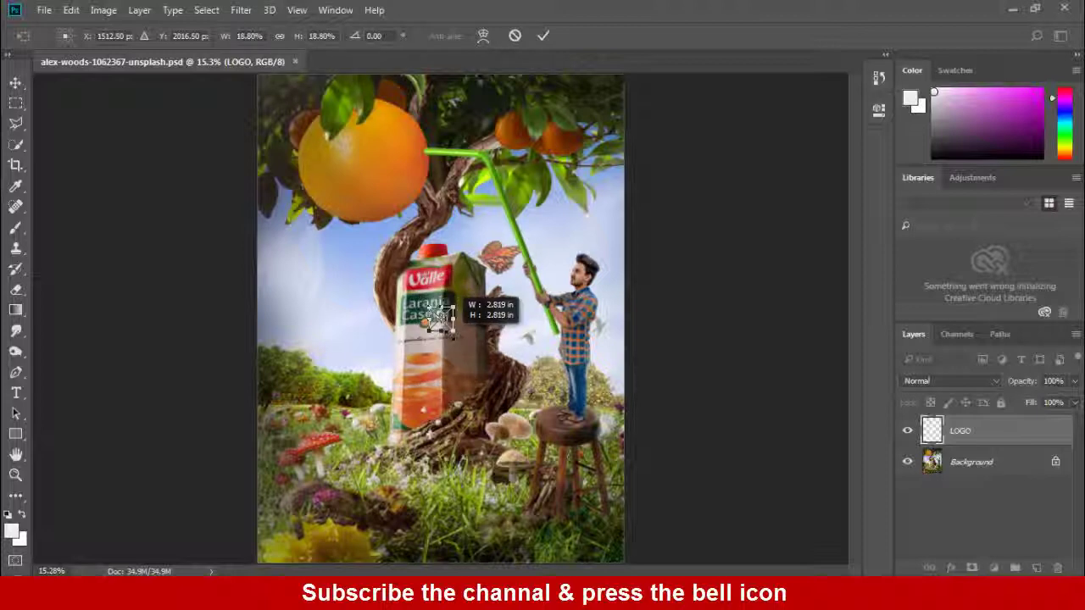
pyautogui.press('Return')
pyautogui.press('b')
pyautogui.press('v')
pyautogui.moveTo(439, 317); pyautogui.dragTo(604, 91)
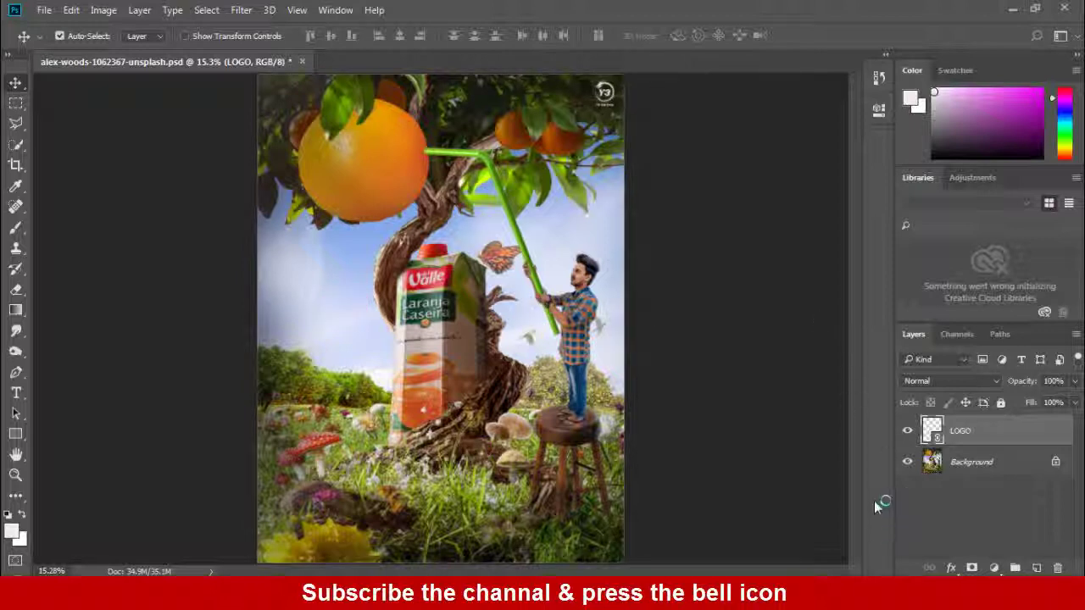